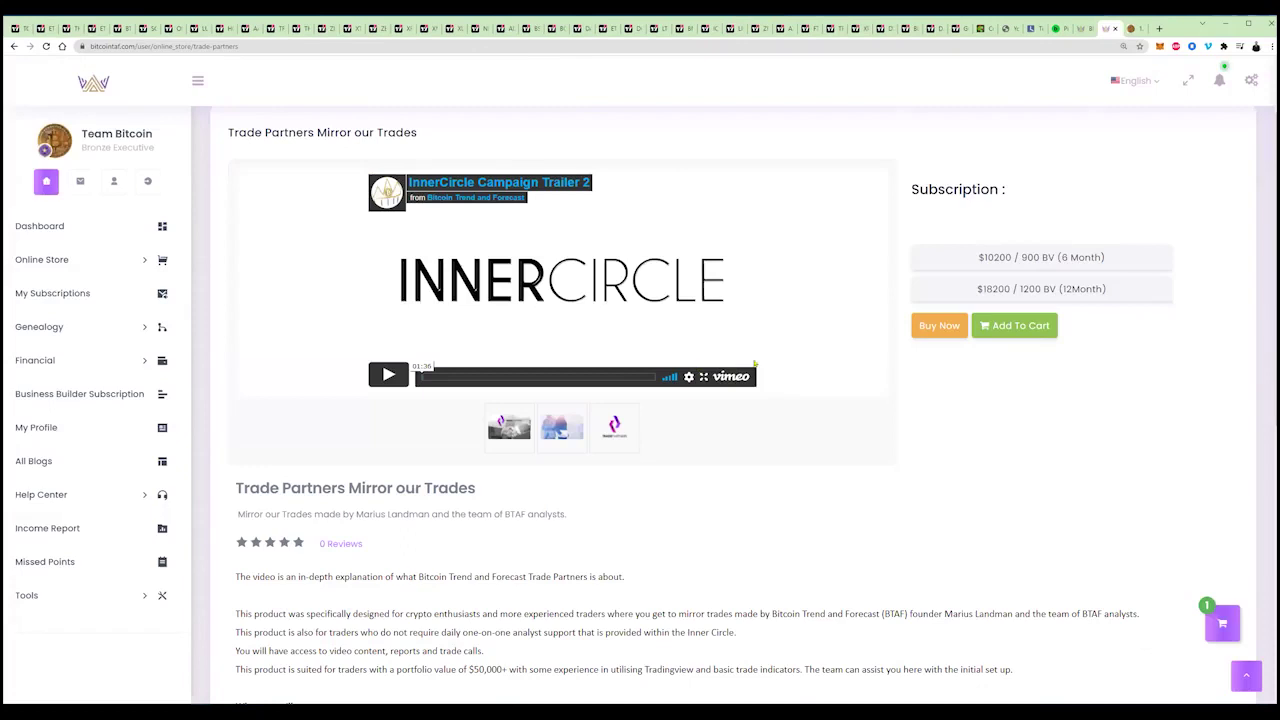
Open the subscriptions list and view the purchased Long Term Reports product.
left_click(47, 297)
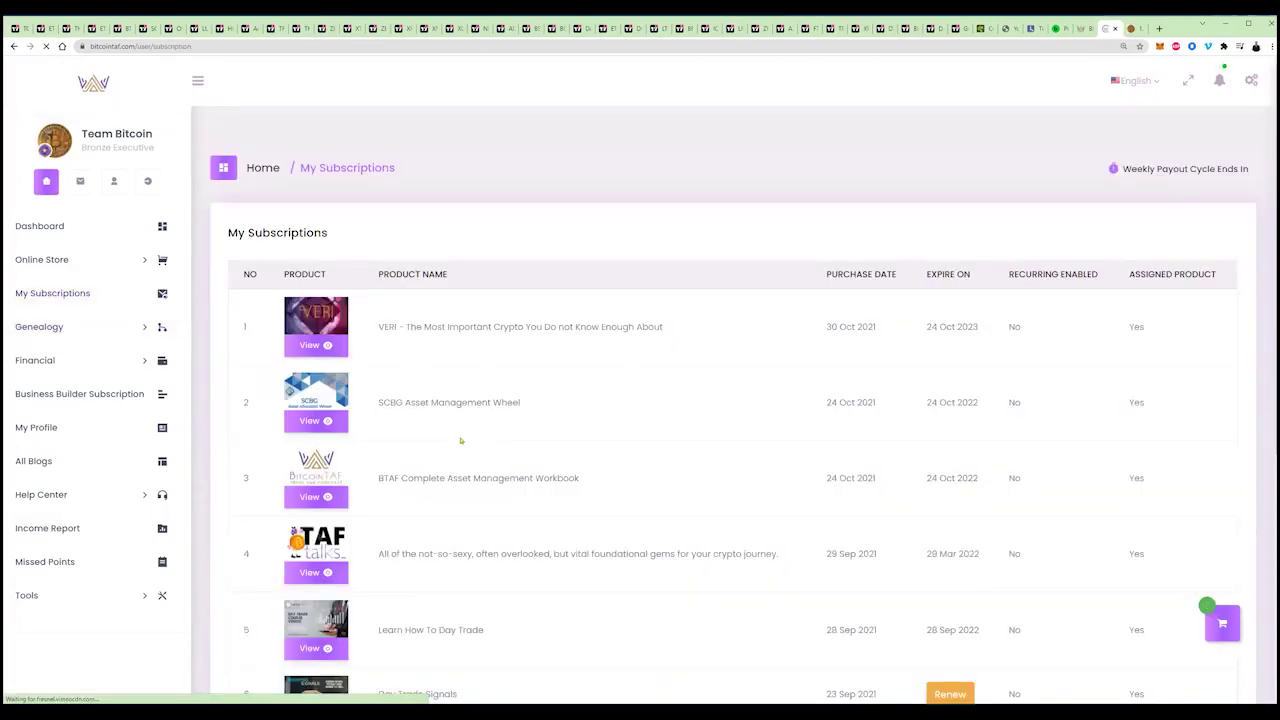
scroll(1162, 615, "down", 5)
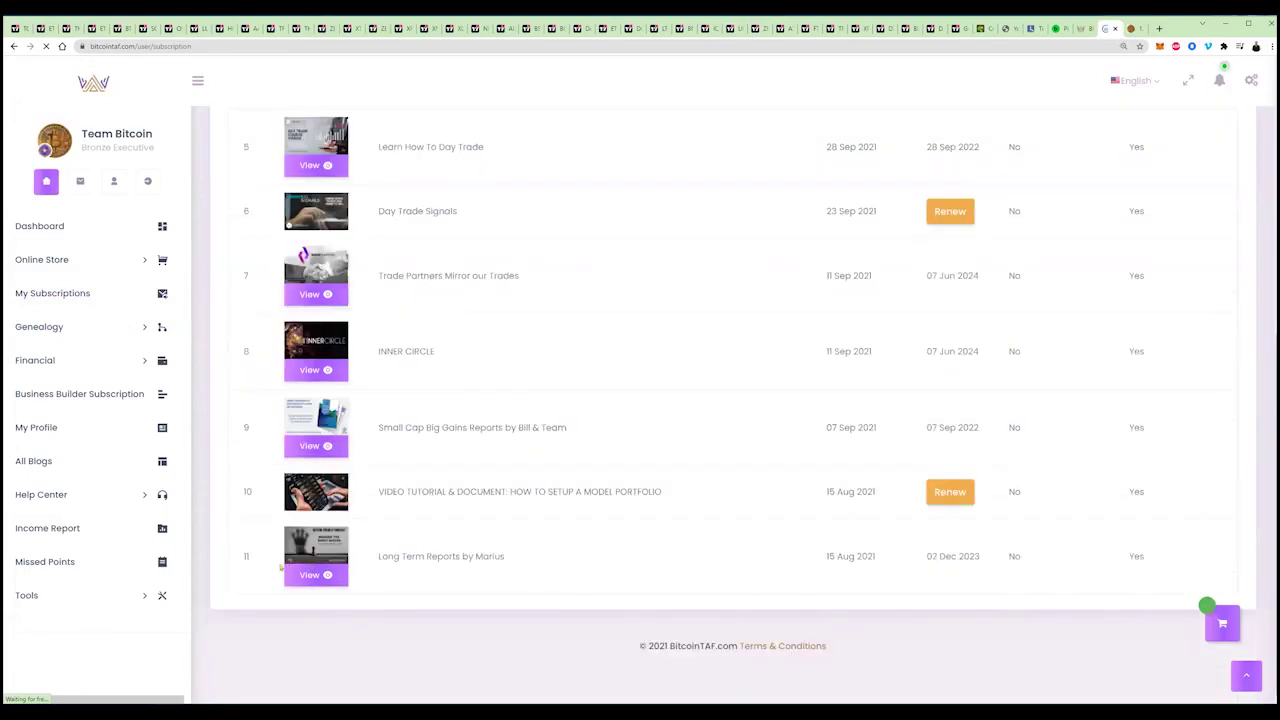
left_click(316, 577)
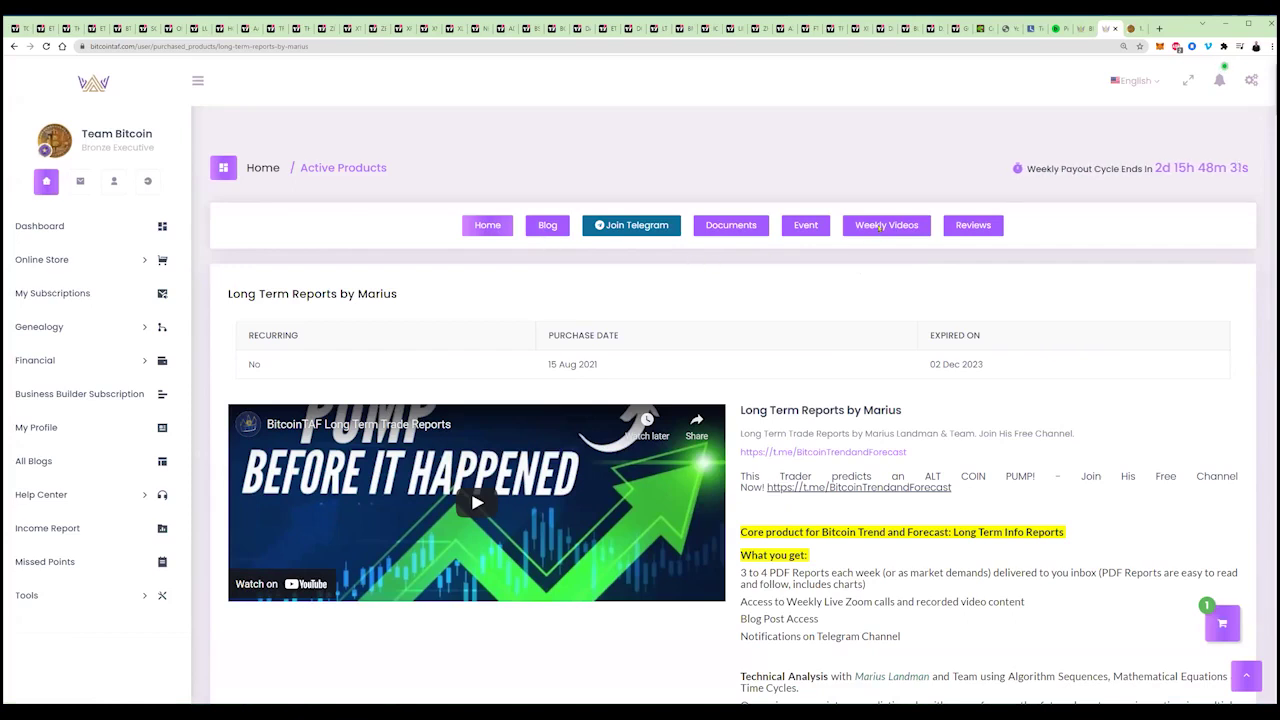
View the product's videos, filtering them by Training Videos and by LTT Video Reports.
left_click(641, 226)
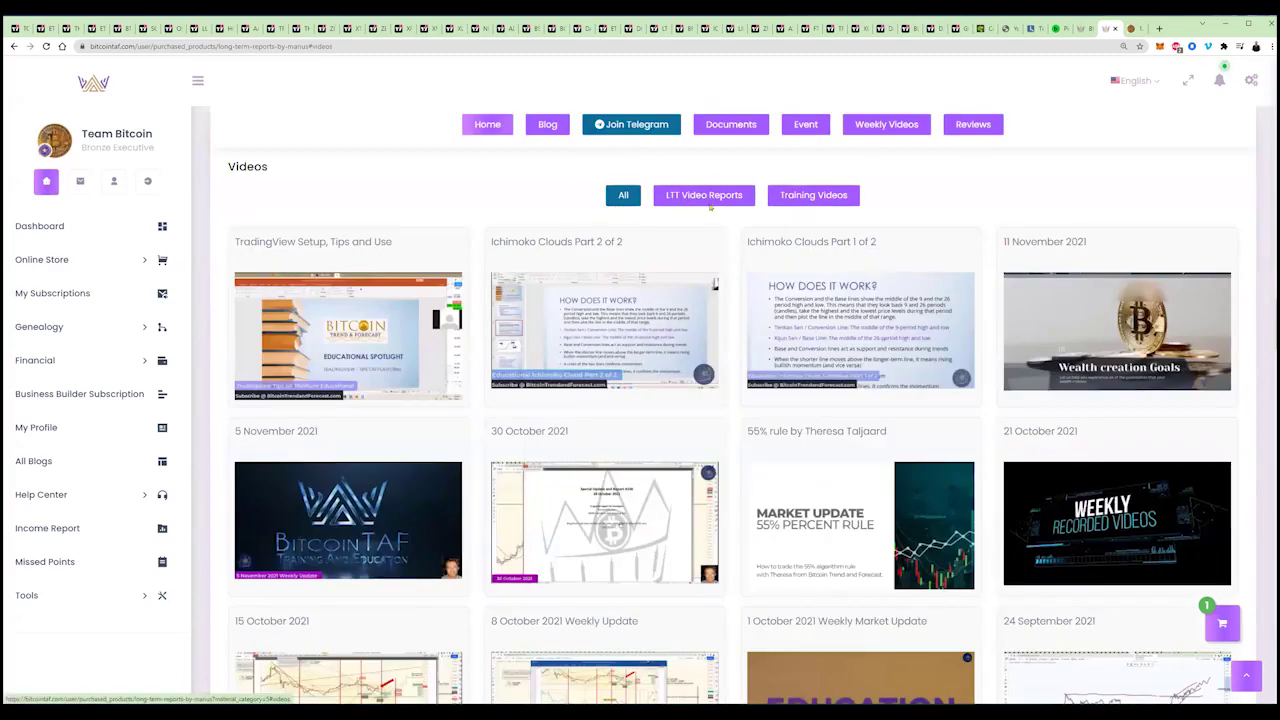
left_click(800, 198)
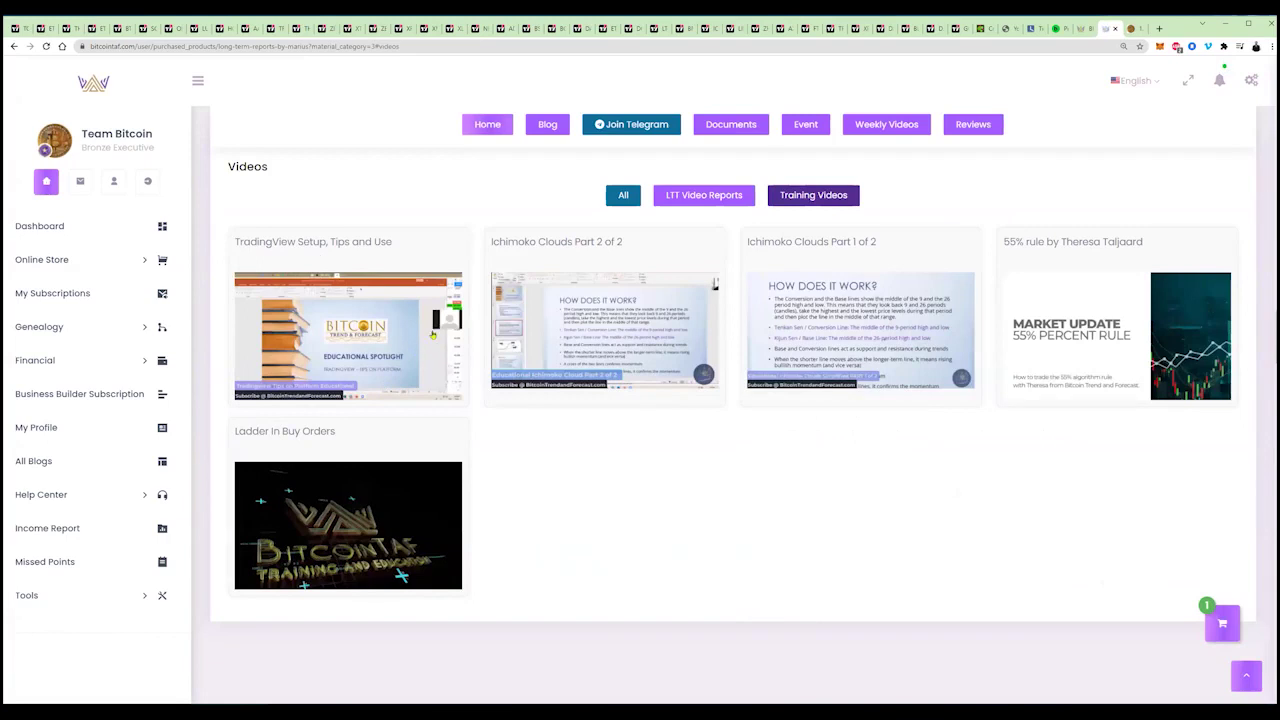
left_click(693, 197)
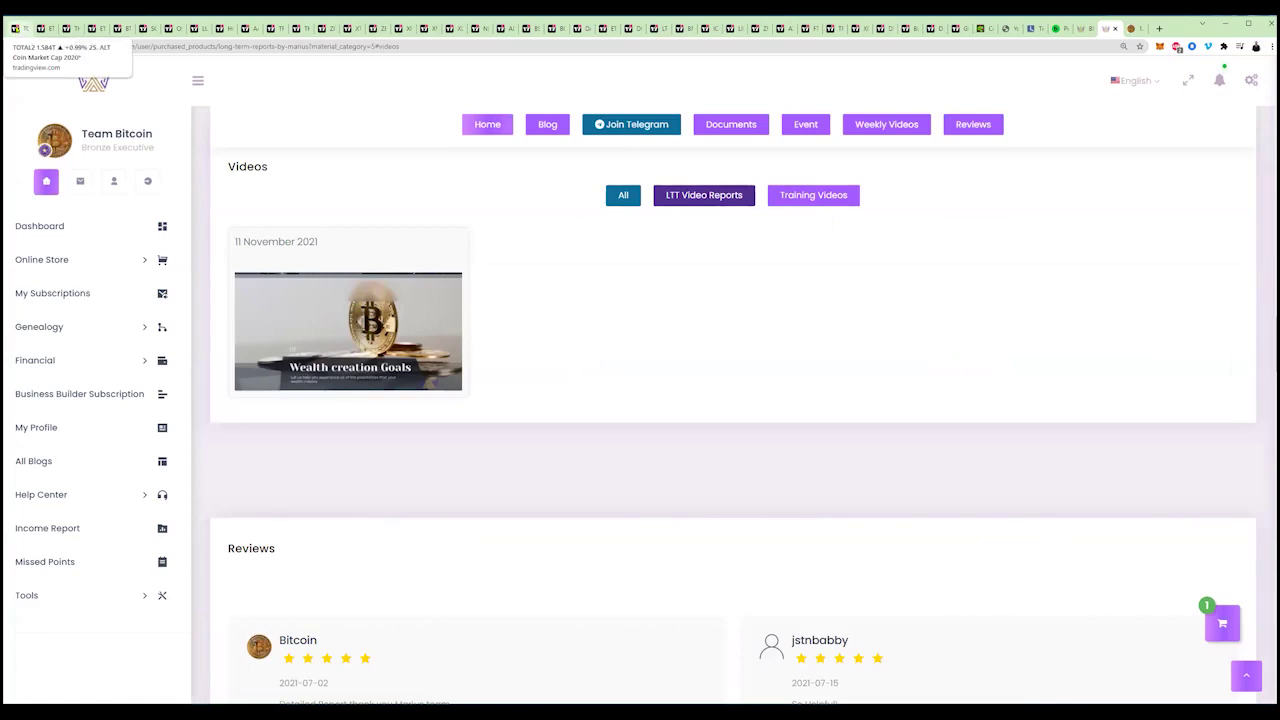
Switch to the TradingView TOTAL2 chart, circle the 1.499T peak and trace its arc, and underline the Total Market Cap Excl. BTC title with the brush.
left_click(15, 28)
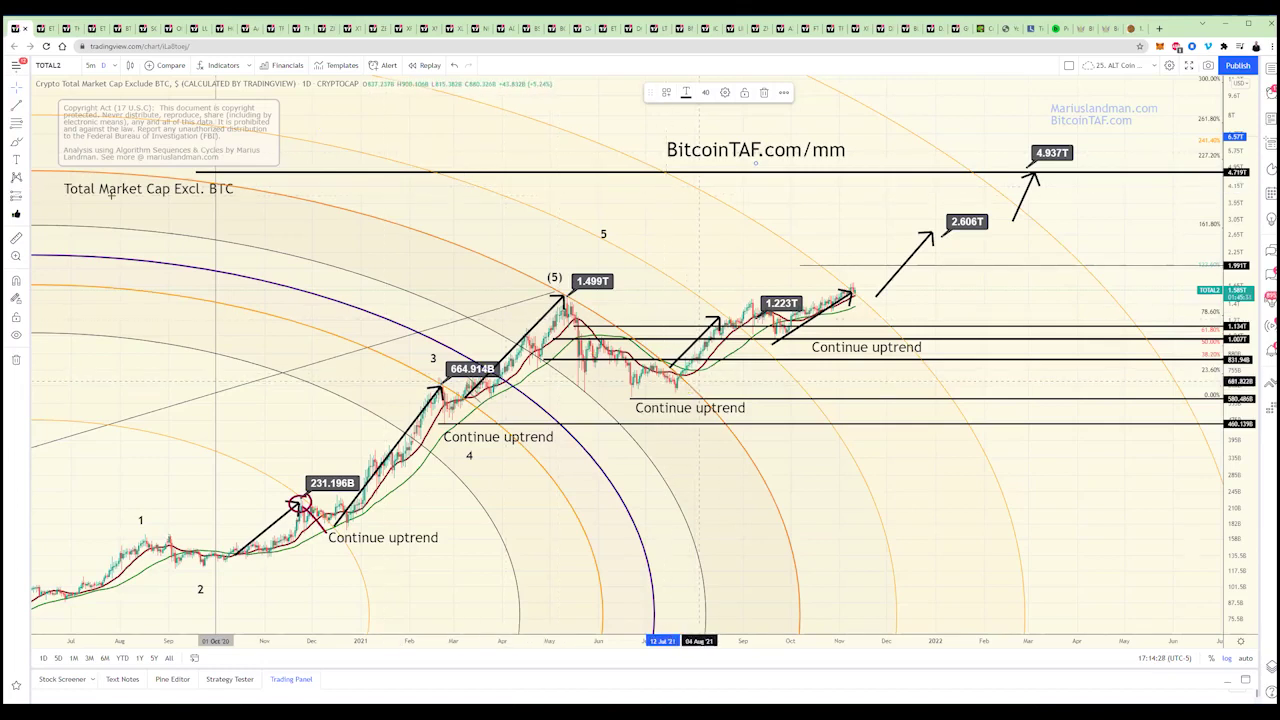
left_click(637, 370)
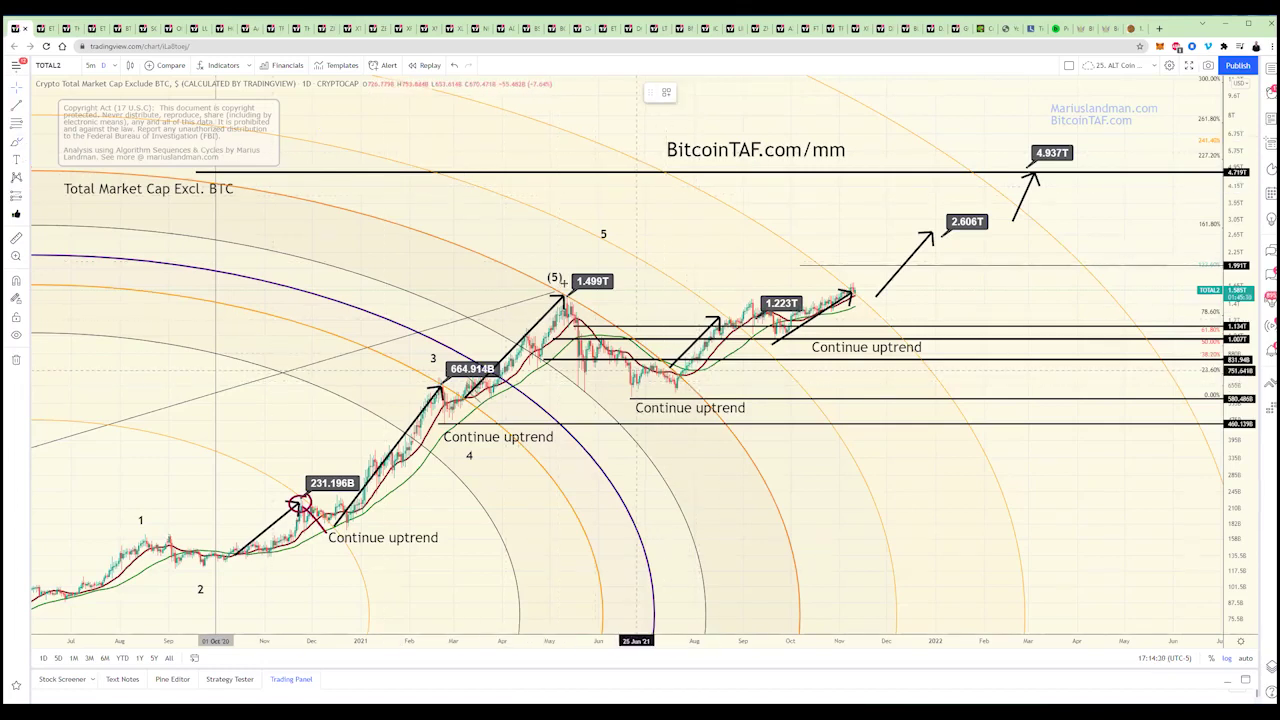
mouse_move(563, 283)
left_mouse_down()
mouse_move(545, 315)
mouse_move(523, 273)
mouse_move(757, 492)
left_mouse_up()
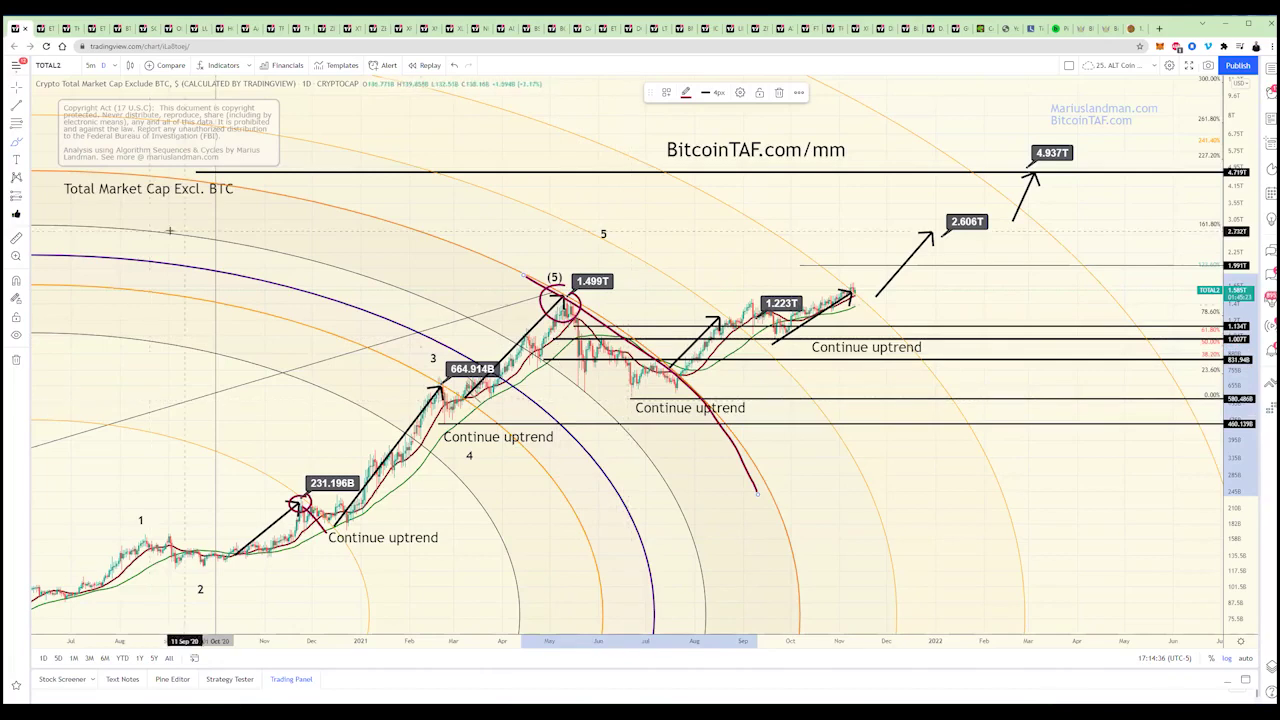
left_click_drag(75, 216, 237, 215)
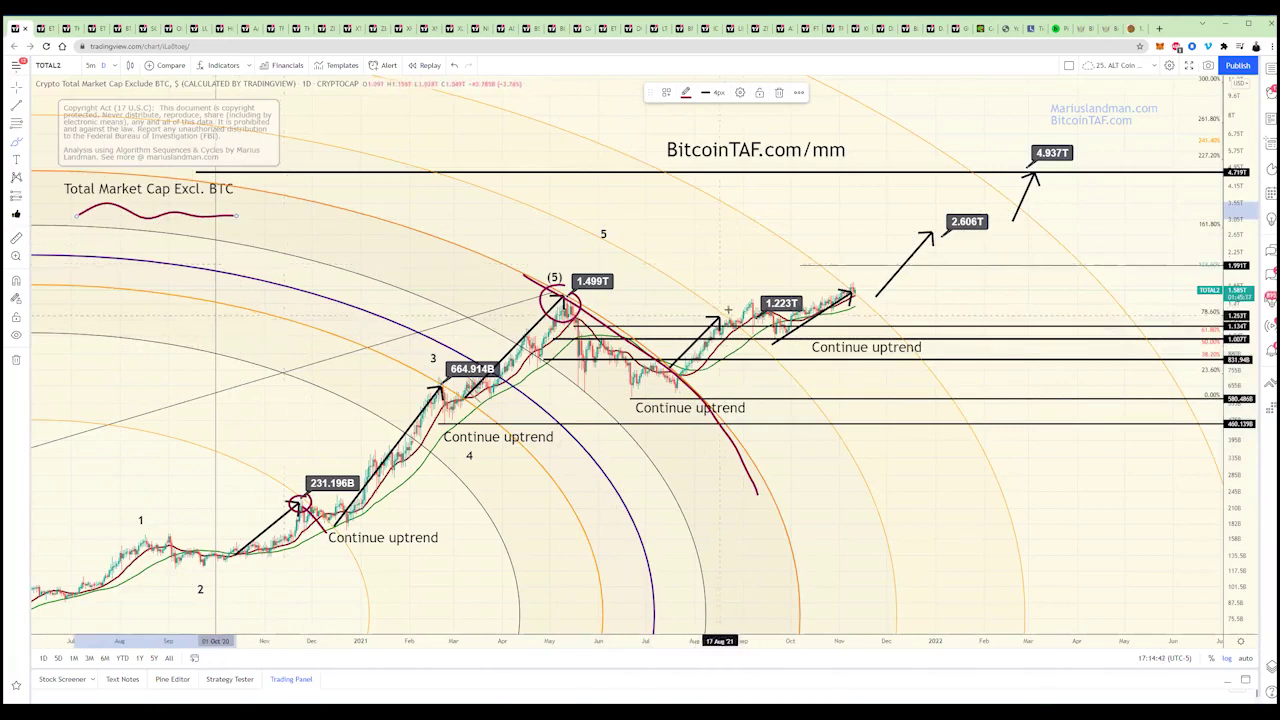
Circle the August arc crossing with the brush and outline the September consolidation around the 1.223T label.
mouse_move(735, 313)
left_mouse_down()
mouse_move(718, 330)
mouse_move(746, 312)
mouse_move(756, 348)
left_mouse_up()
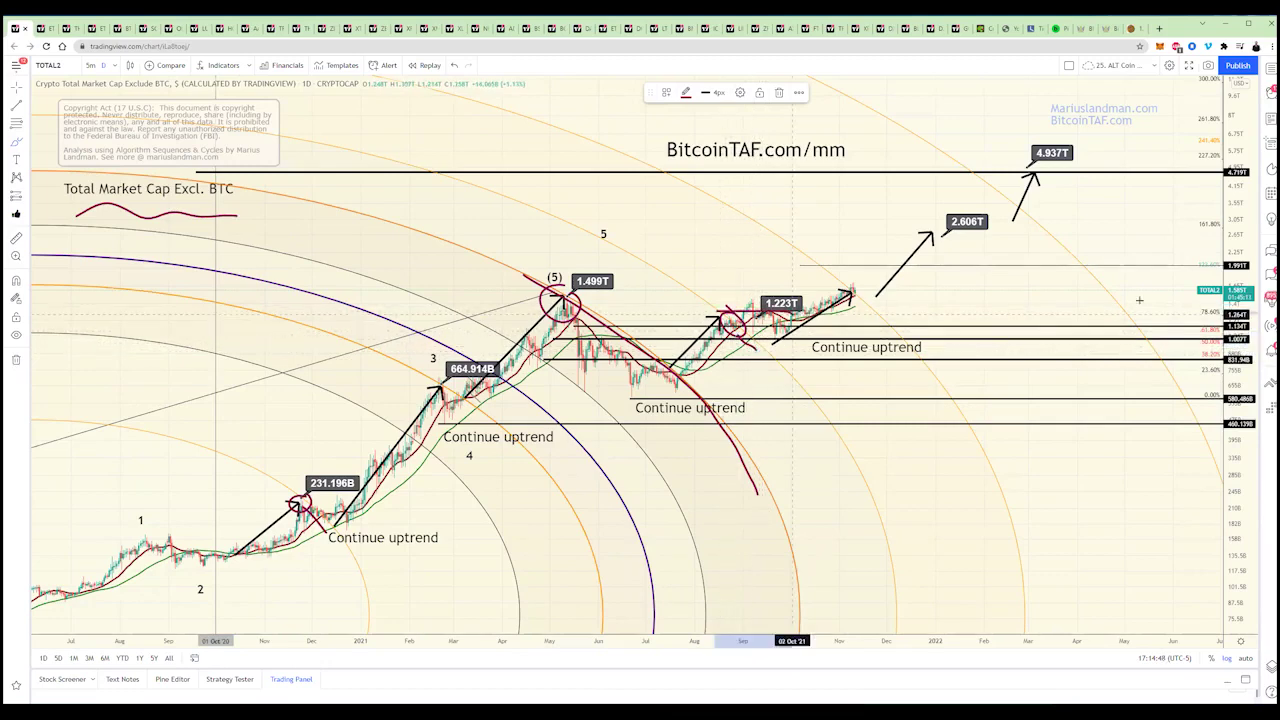
left_click_drag(792, 314, 776, 345)
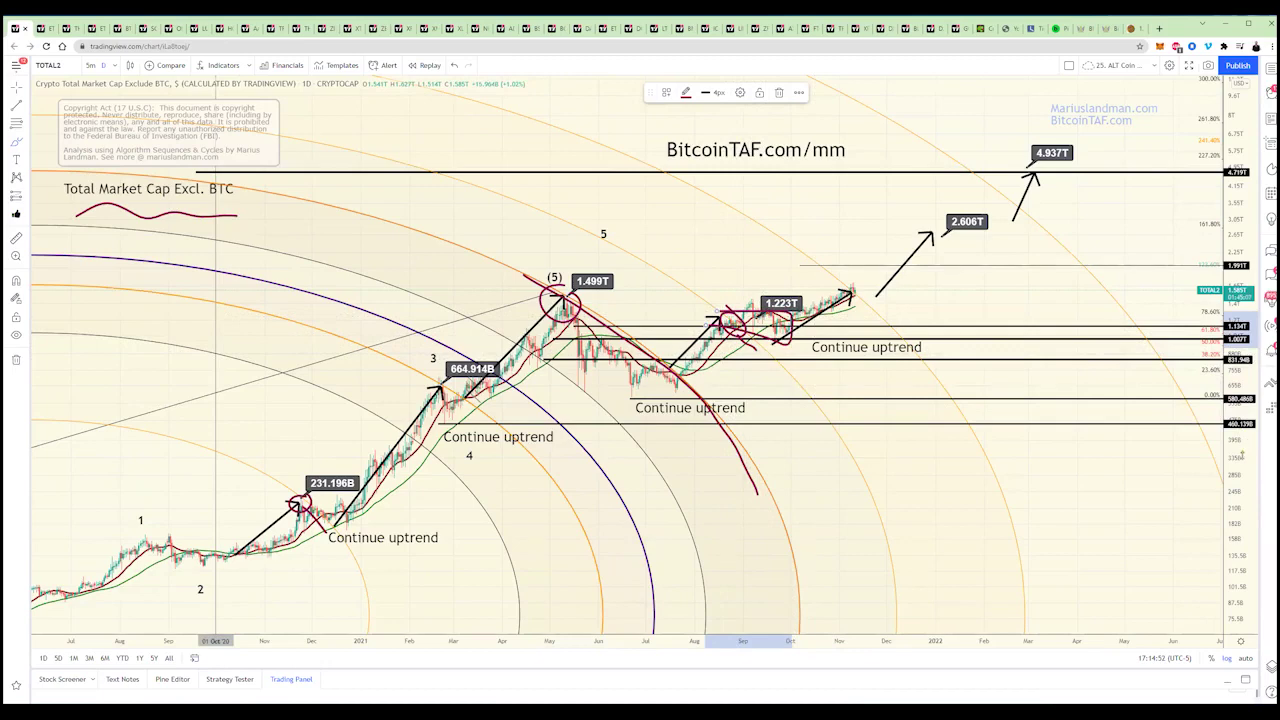
Try a brush stroke along the outer arc at the November high, and delete it.
left_click_drag(1242, 455, 1244, 380)
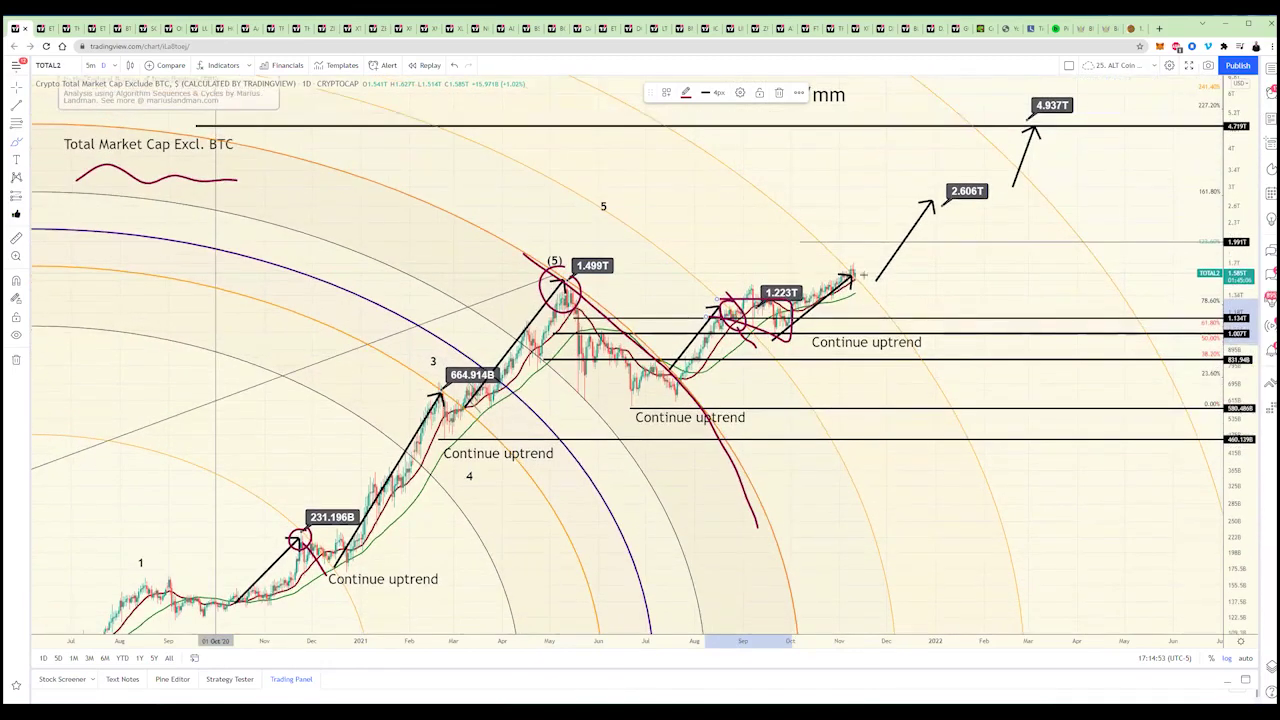
left_click_drag(826, 244, 877, 298)
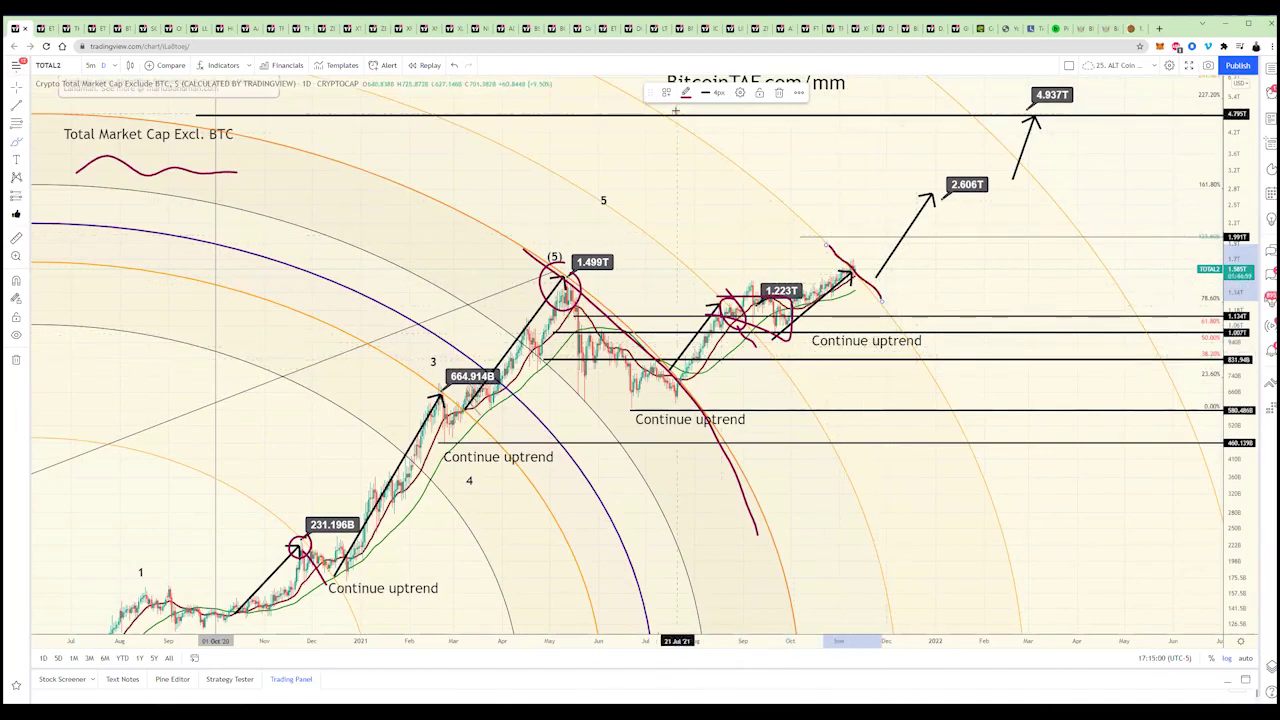
left_click(779, 92)
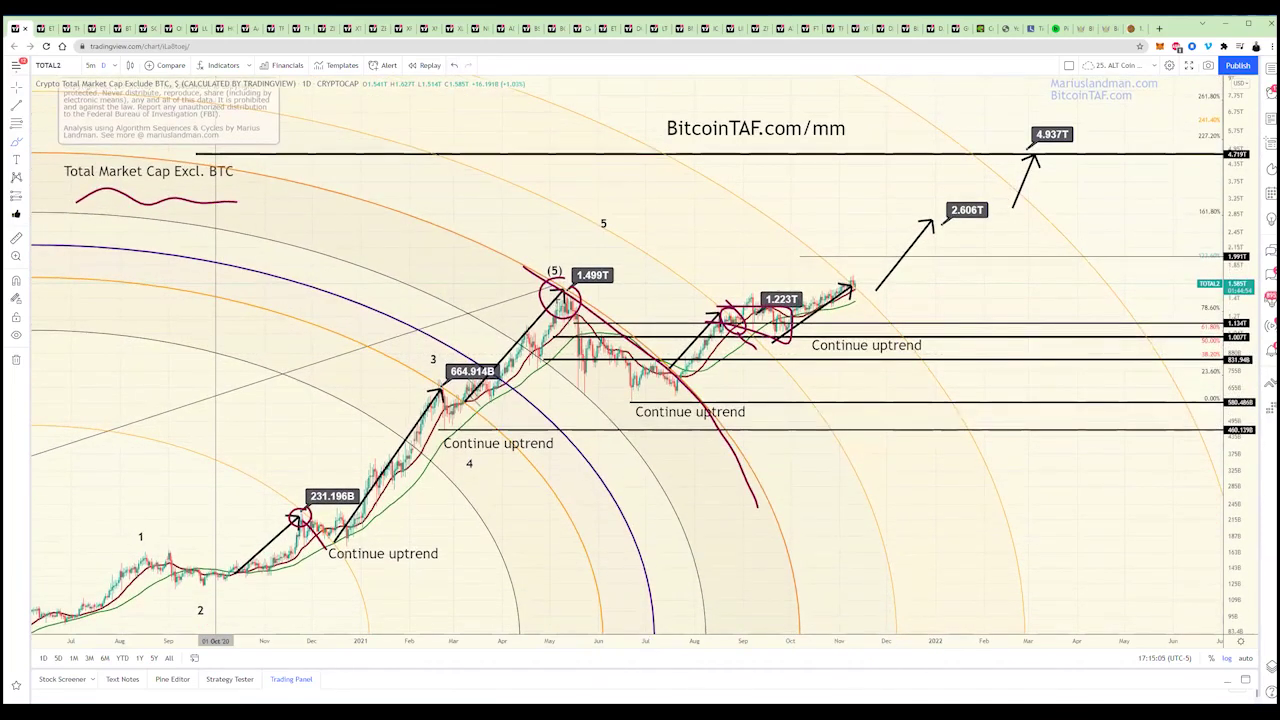
Trace the October to November uptrend with the Brush and draw an arch above the latest high.
left_click(16, 141)
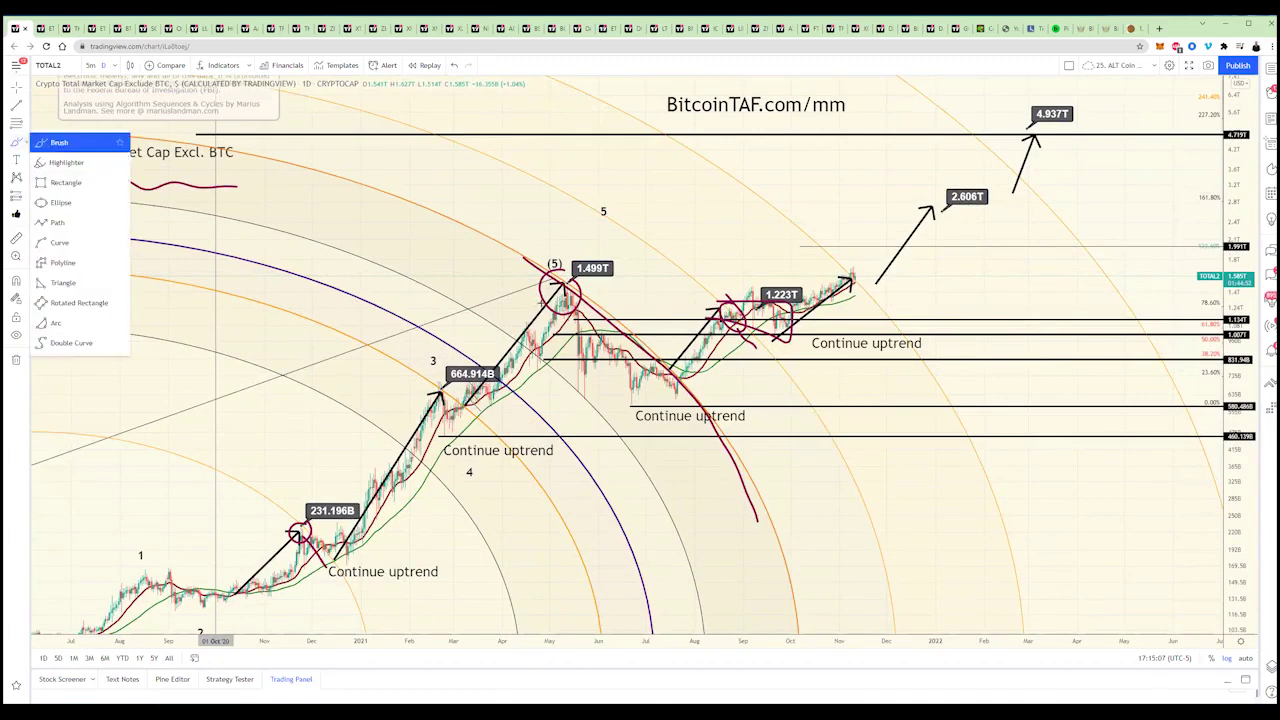
left_click(59, 142)
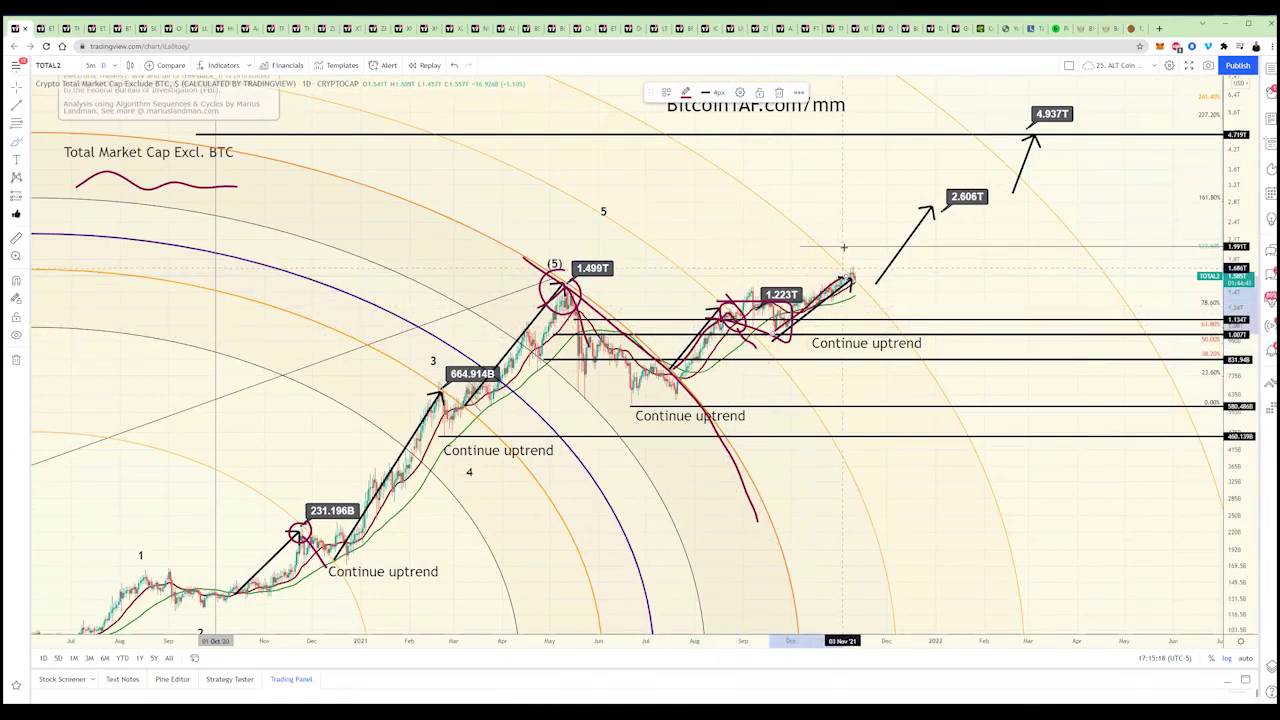
mouse_move(842, 274)
left_mouse_down()
mouse_move(849, 252)
mouse_move(860, 272)
left_mouse_up()
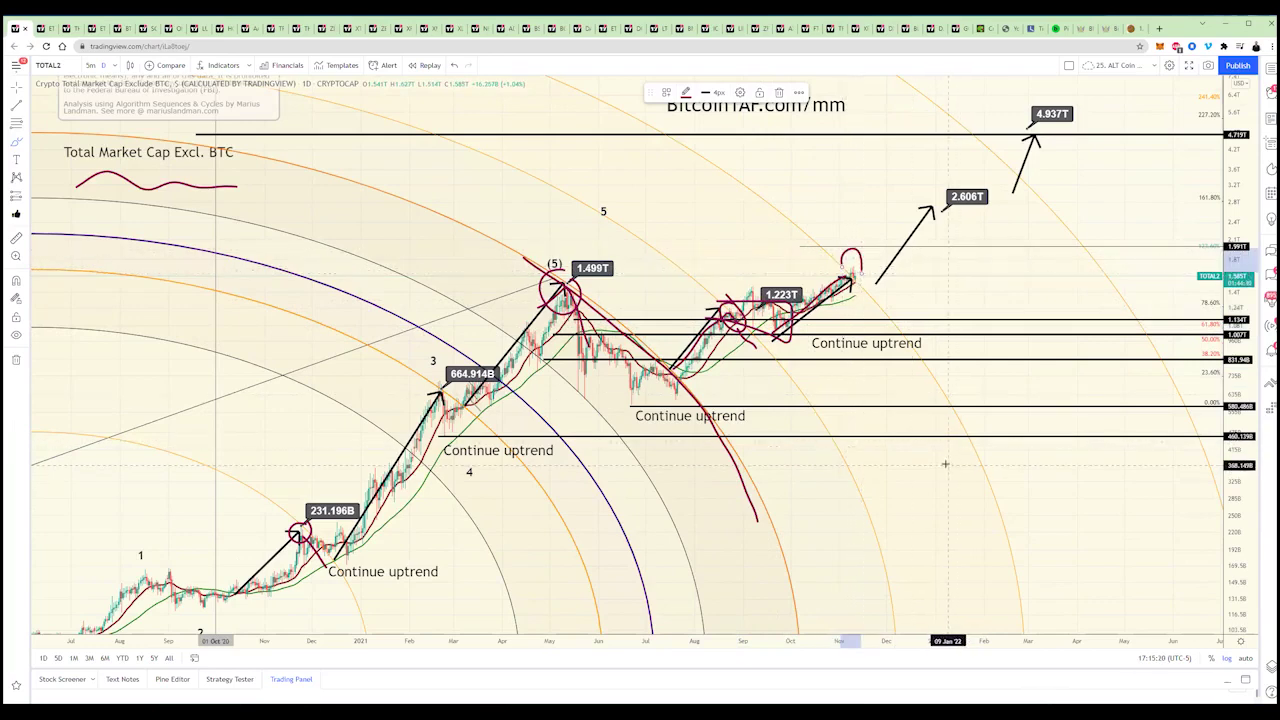
Trace the November high and pullback candles closely with the brush.
scroll(918, 448, "up", 2)
scroll(691, 278, "up", 1)
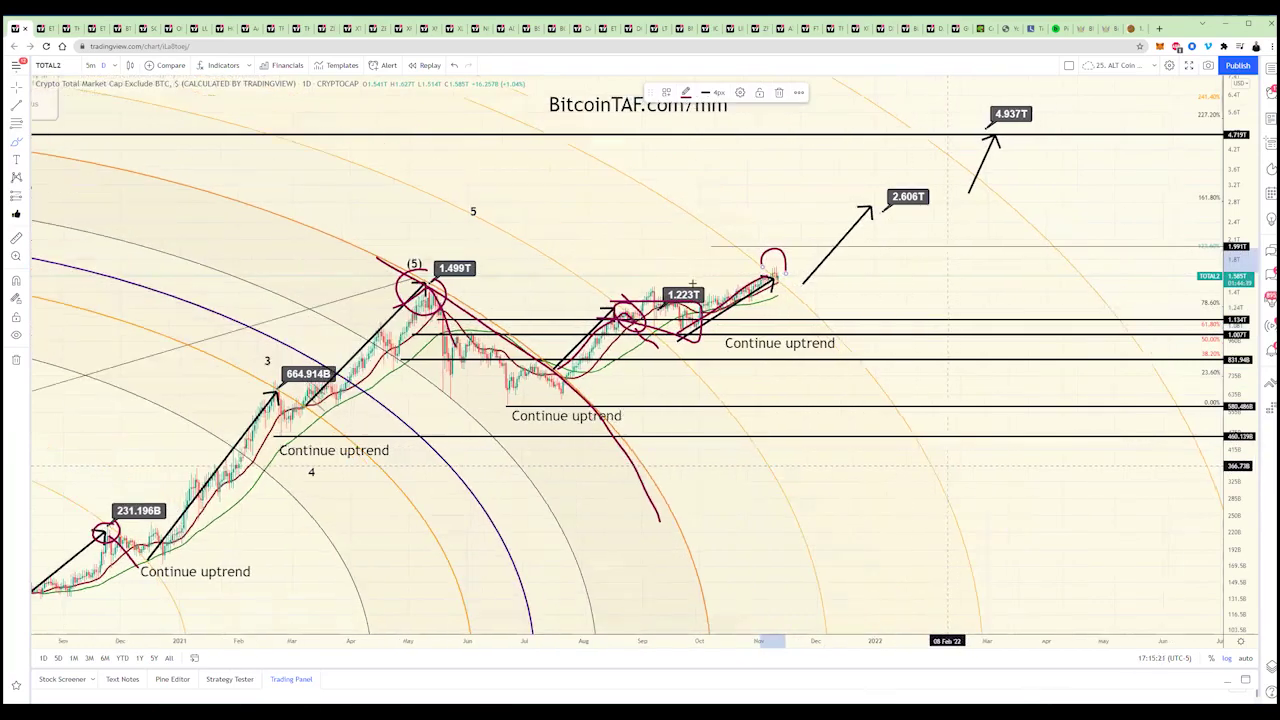
scroll(687, 290, "up", 1)
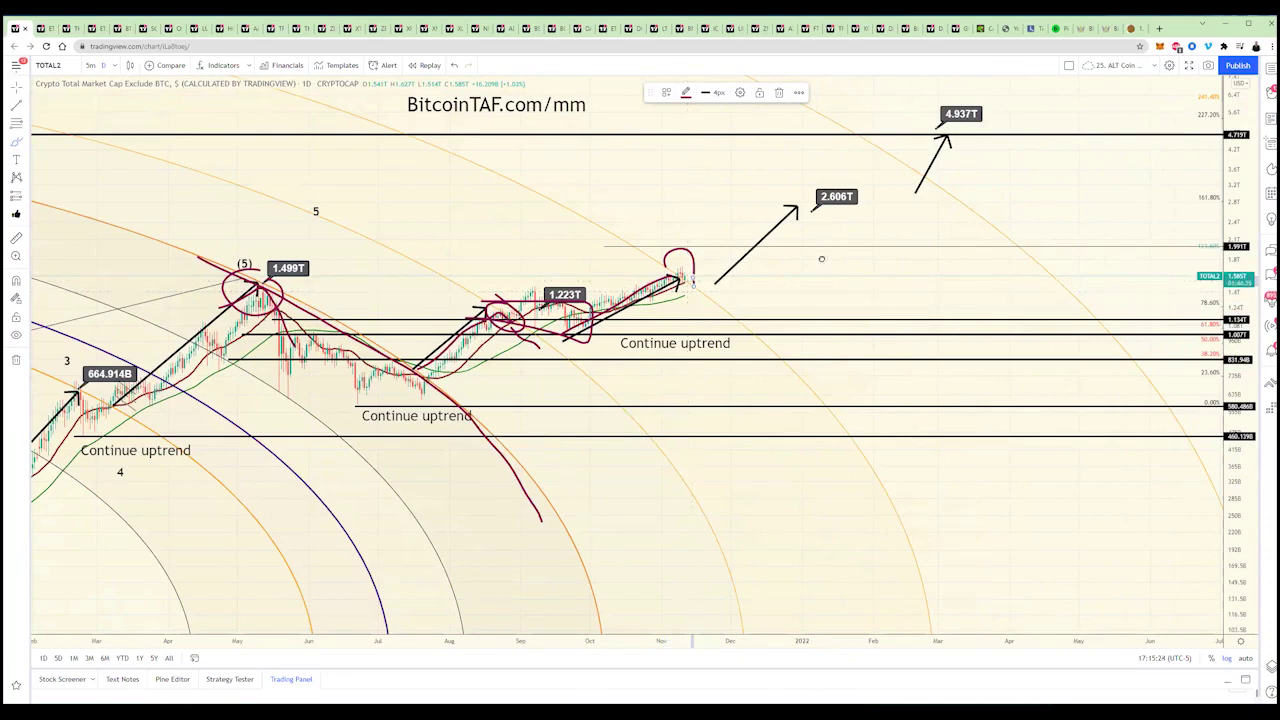
left_click_drag(833, 315, 933, 315)
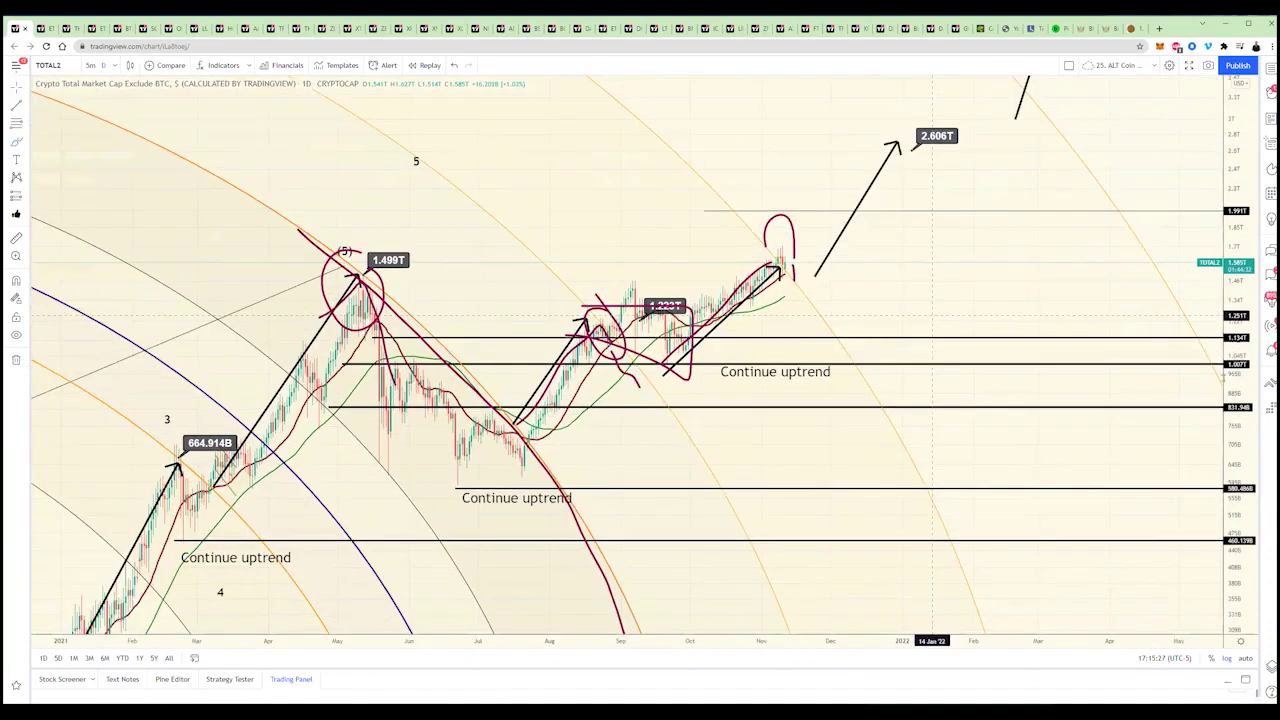
left_click_drag(965, 440, 959, 470)
scroll(958, 466, "up", 3)
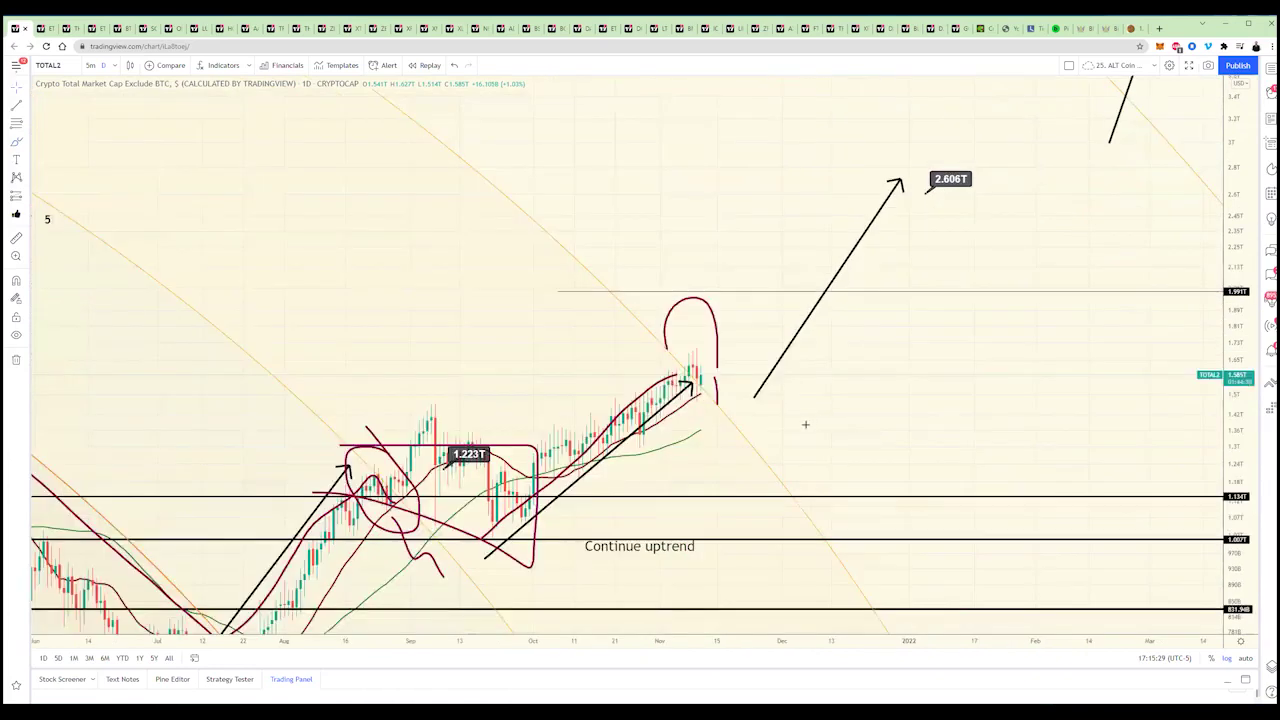
scroll(613, 362, "up", 2)
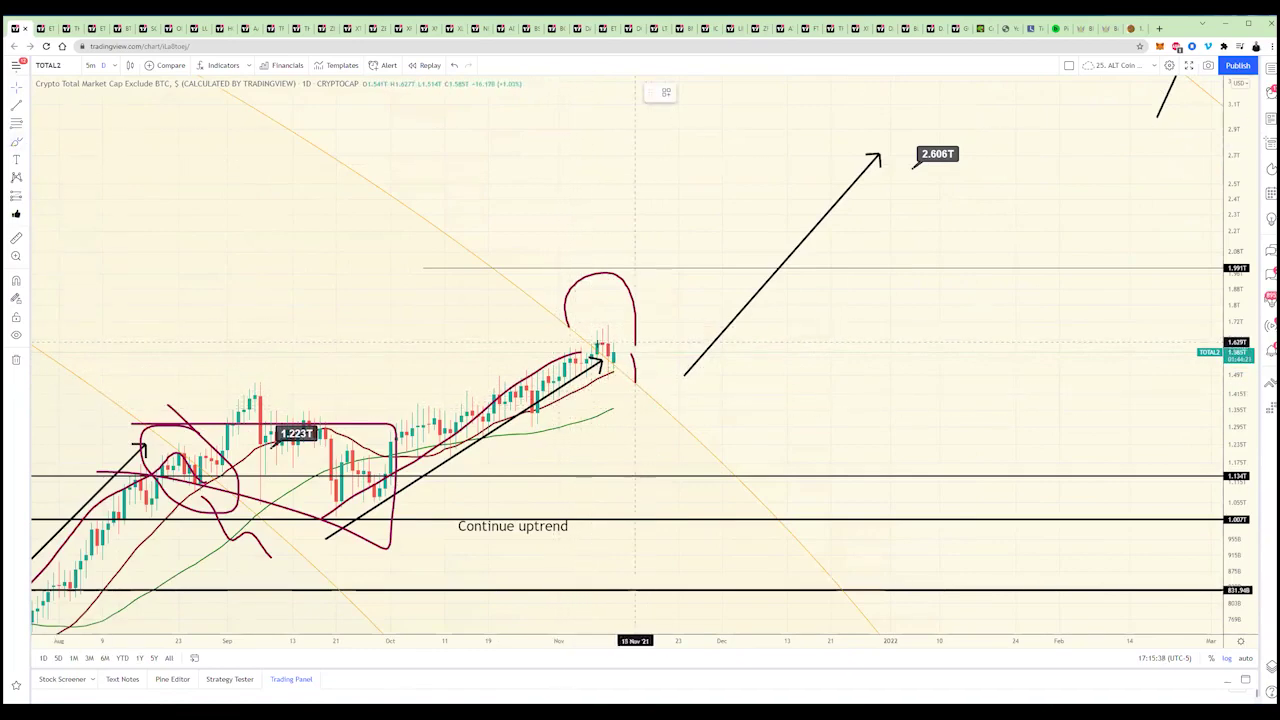
mouse_move(585, 340)
left_mouse_down()
mouse_move(592, 350)
mouse_move(604, 328)
mouse_move(613, 372)
left_mouse_up()
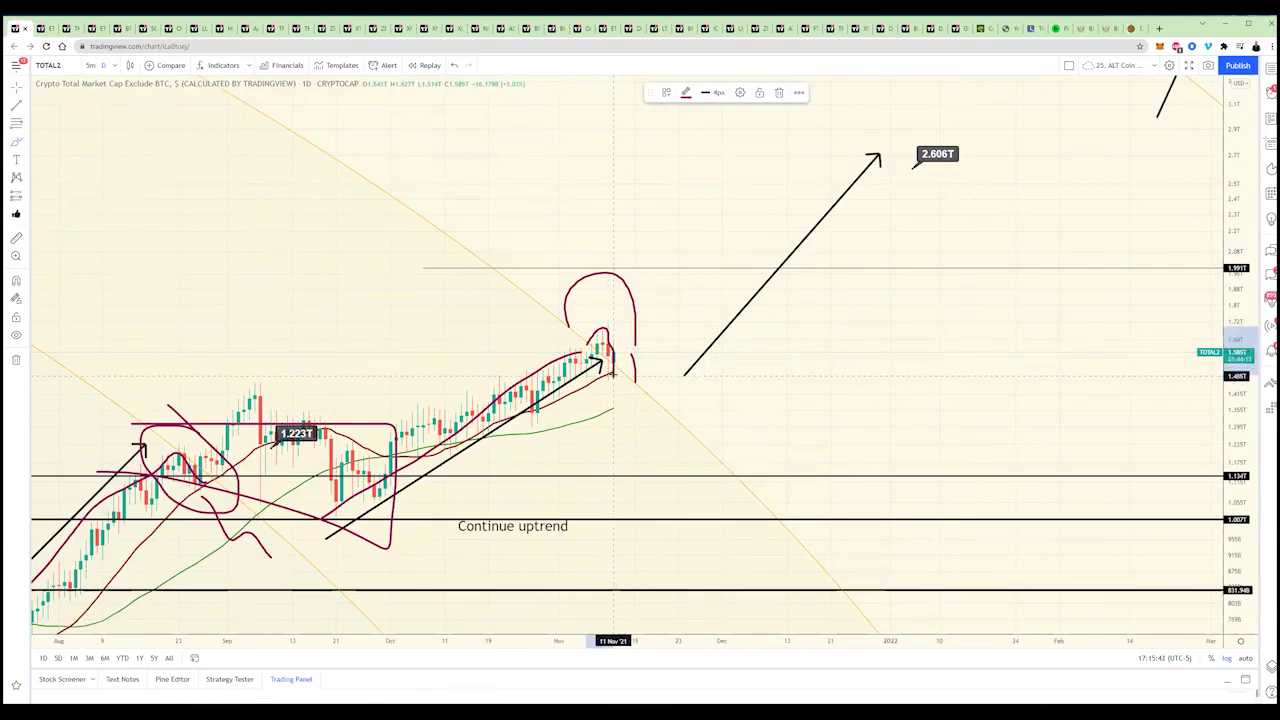
Sketch a zigzag path up to a circle at the 1.991T level, and annotate it with 2T and a doodled face.
mouse_move(634, 378)
left_mouse_down()
mouse_move(642, 346)
mouse_move(658, 350)
mouse_move(735, 268)
mouse_move(842, 264)
mouse_move(860, 296)
left_mouse_up()
left_click_drag(866, 262, 918, 261)
left_click_drag(884, 264, 882, 300)
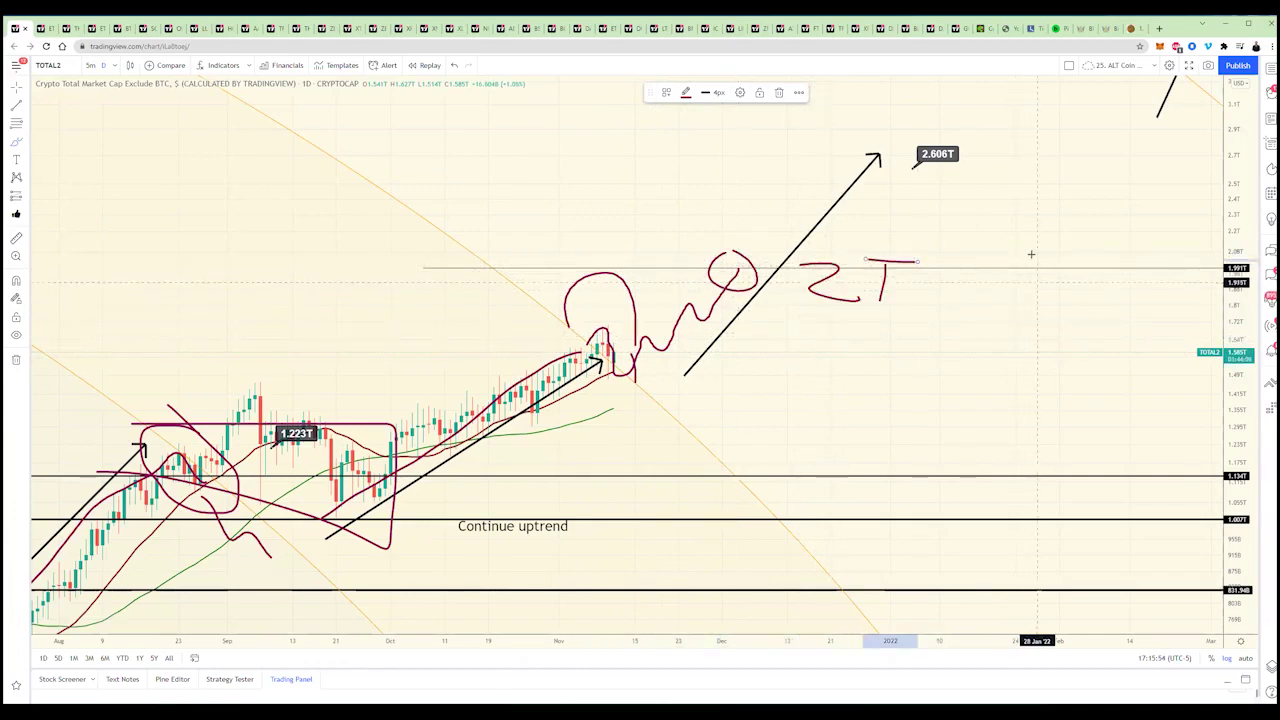
left_click_drag(1029, 258, 1068, 258)
mouse_move(1047, 290)
left_mouse_down()
mouse_move(1103, 264)
mouse_move(987, 258)
mouse_move(957, 237)
mouse_move(907, 248)
left_mouse_up()
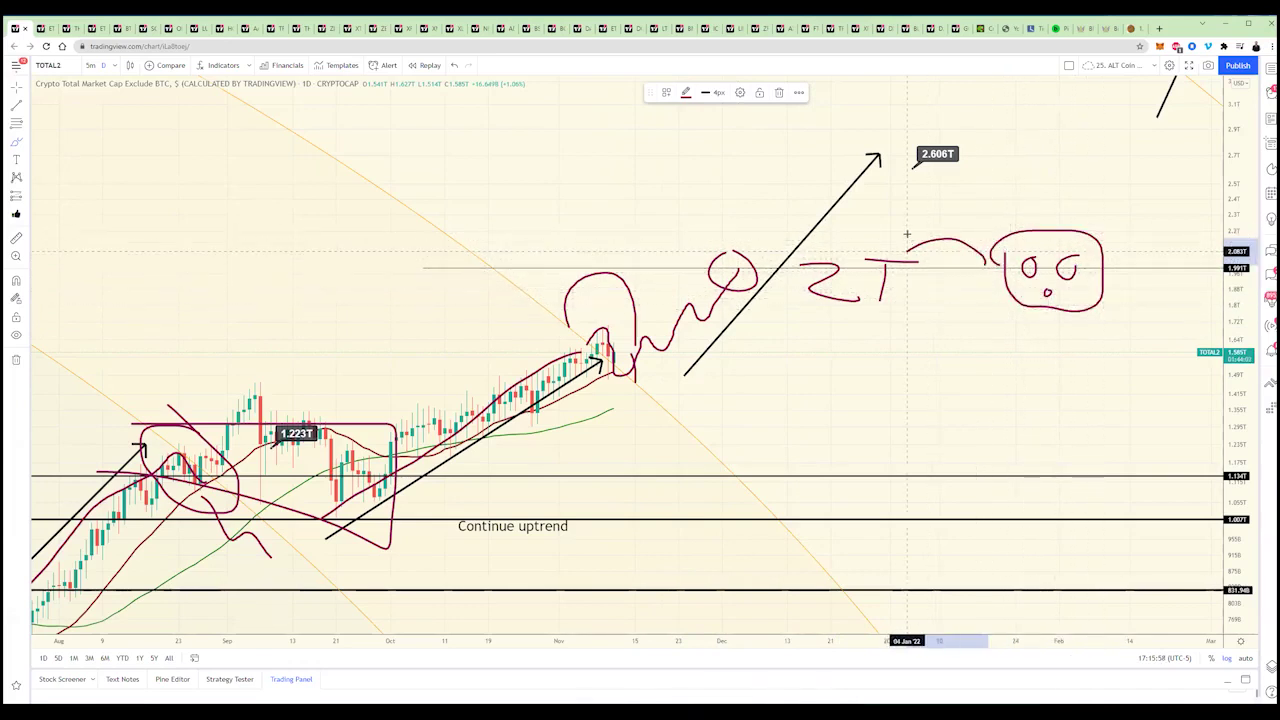
Sketch an arrow from the circle up to the 2.606T target and a wavy line along the 1.991T level.
mouse_move(757, 249)
left_mouse_down()
mouse_move(895, 203)
mouse_move(905, 184)
mouse_move(913, 208)
left_mouse_up()
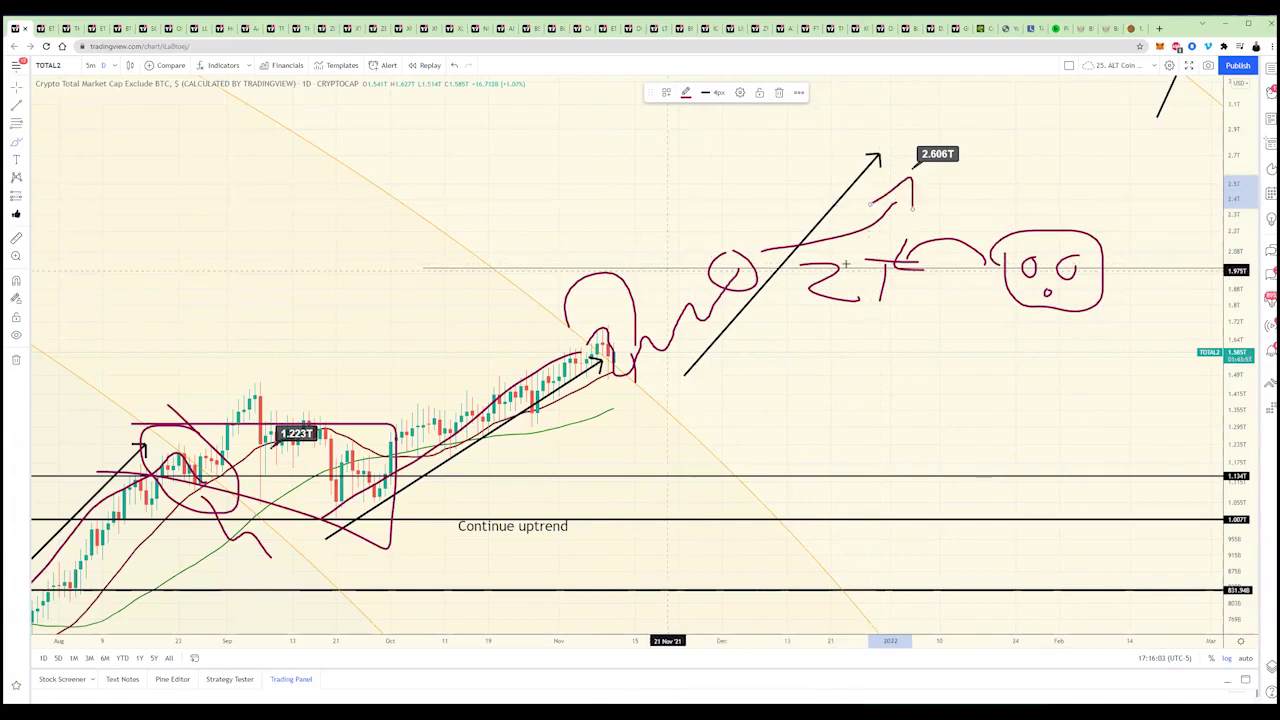
left_click_drag(615, 262, 847, 263)
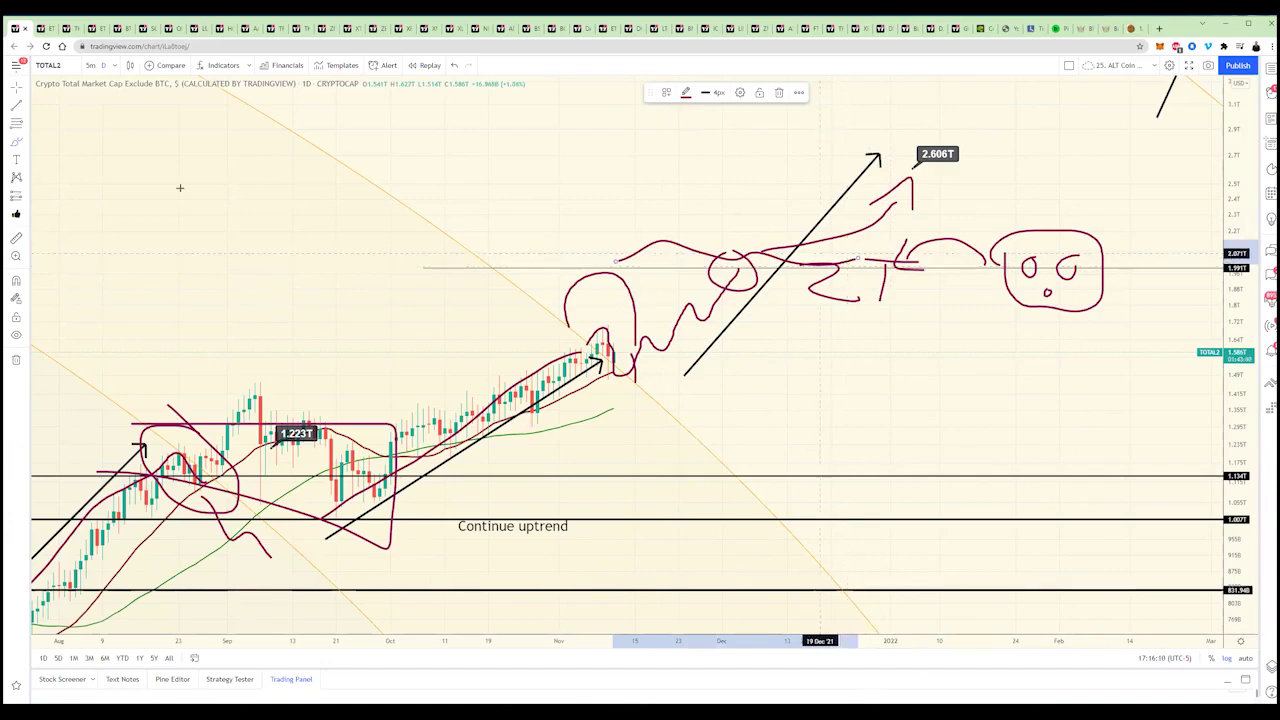
Draw a horizontal brush line just below the 2.606T label and an upward arrow toward the 4.719T line.
left_click(981, 322)
left_click_drag(983, 325, 972, 335)
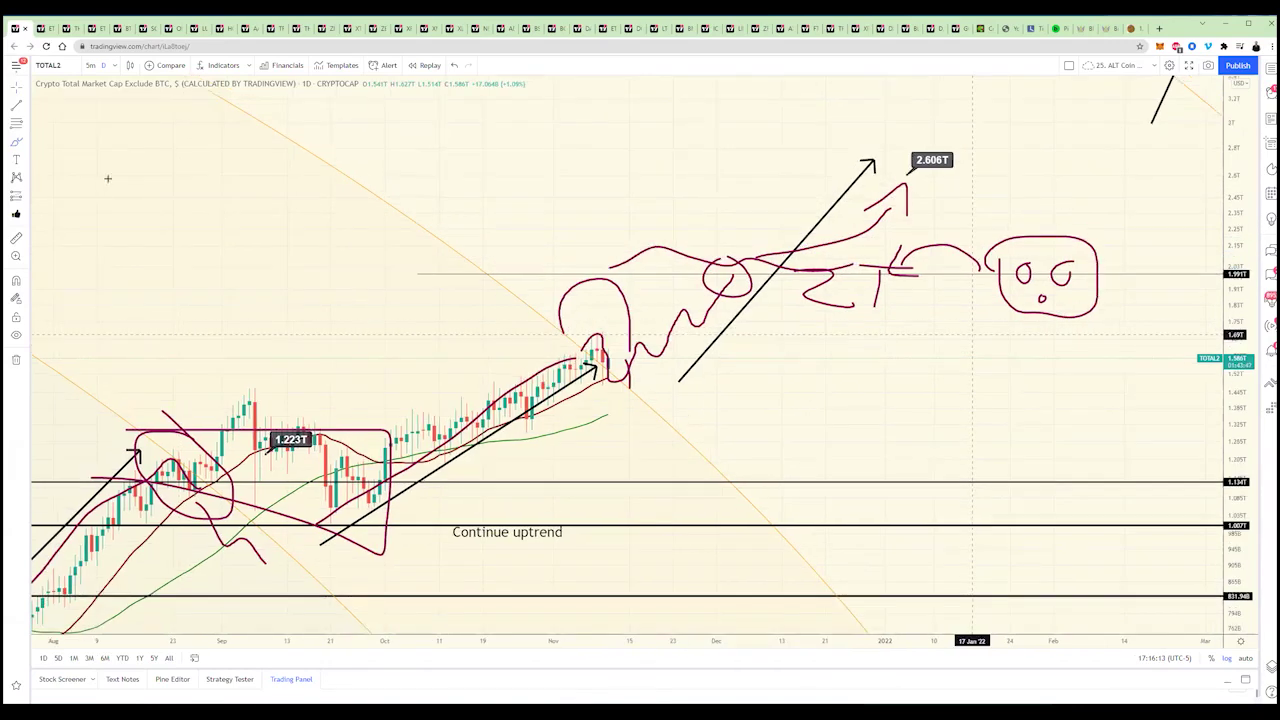
mouse_move(822, 178)
left_mouse_down()
mouse_move(490, 336)
mouse_move(873, 344)
left_mouse_up()
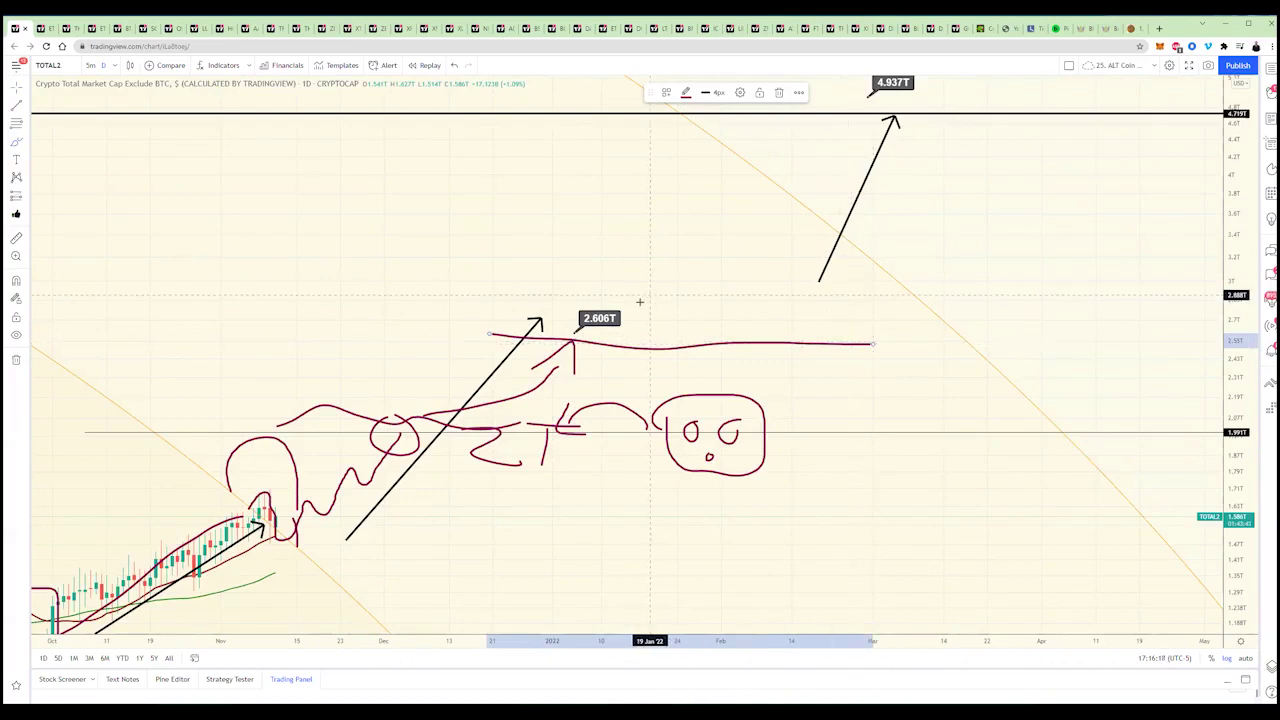
mouse_move(645, 300)
left_mouse_down()
mouse_move(684, 121)
mouse_move(700, 150)
left_mouse_up()
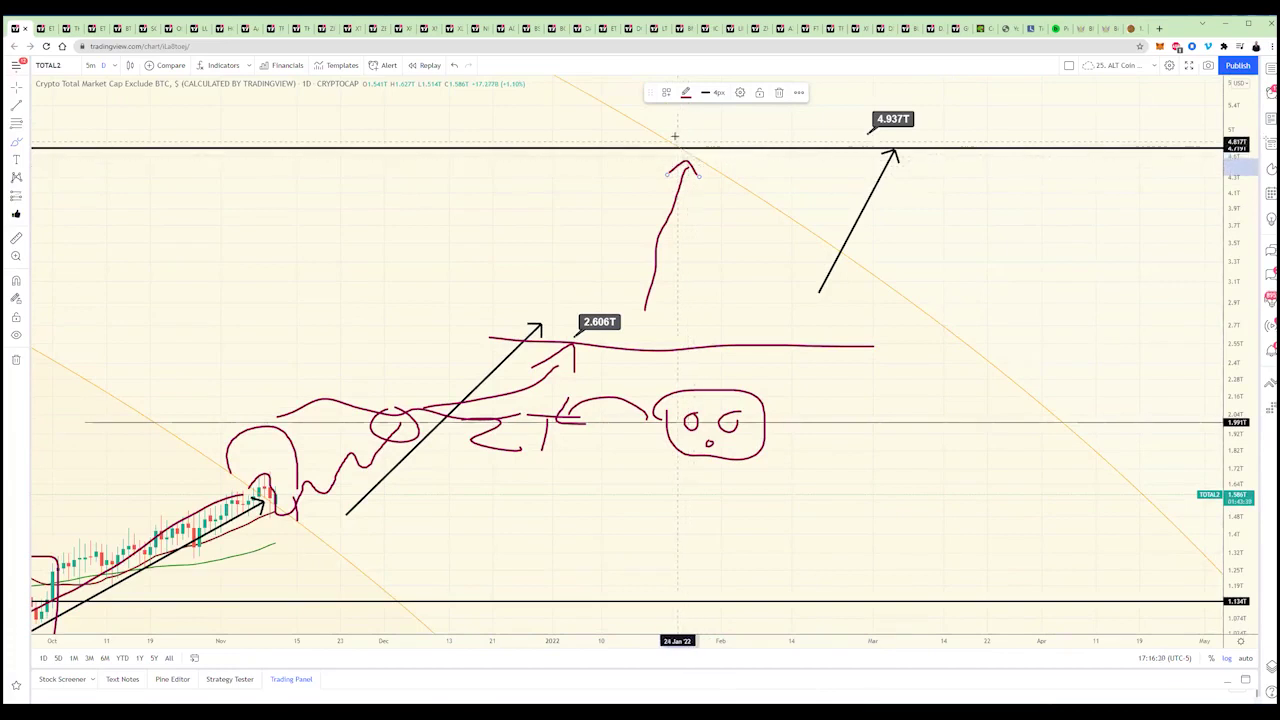
mouse_move(686, 170)
left_mouse_down()
mouse_move(664, 160)
mouse_move(680, 150)
mouse_move(712, 168)
left_mouse_up()
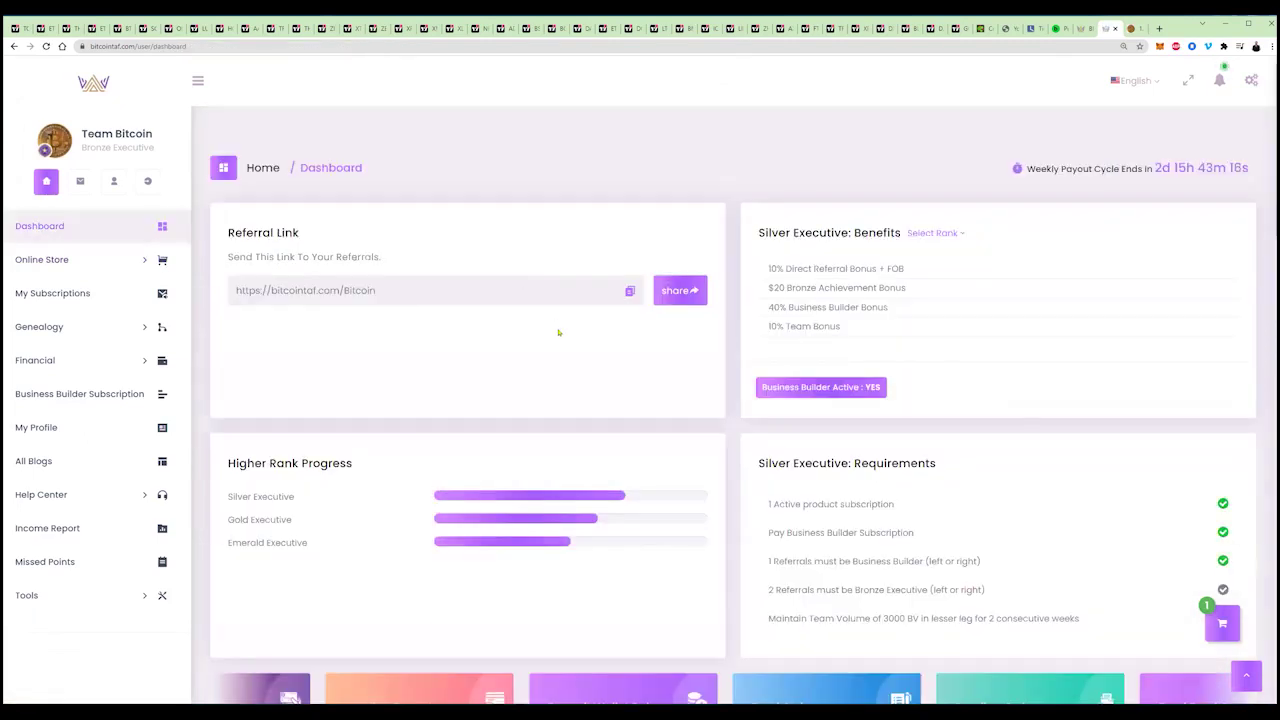
In the BitcoinTAF dashboard, highlight the referral link and view its web sharing options.
left_click_drag(383, 288, 240, 290)
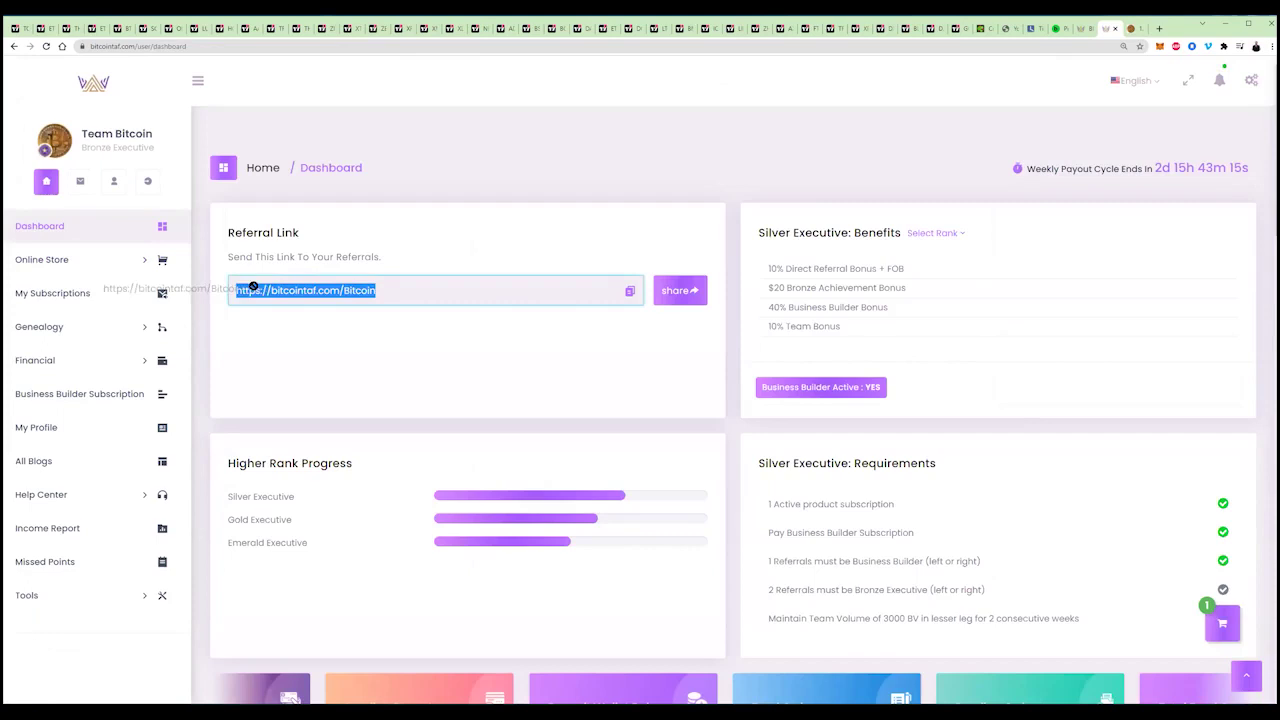
left_click(677, 292)
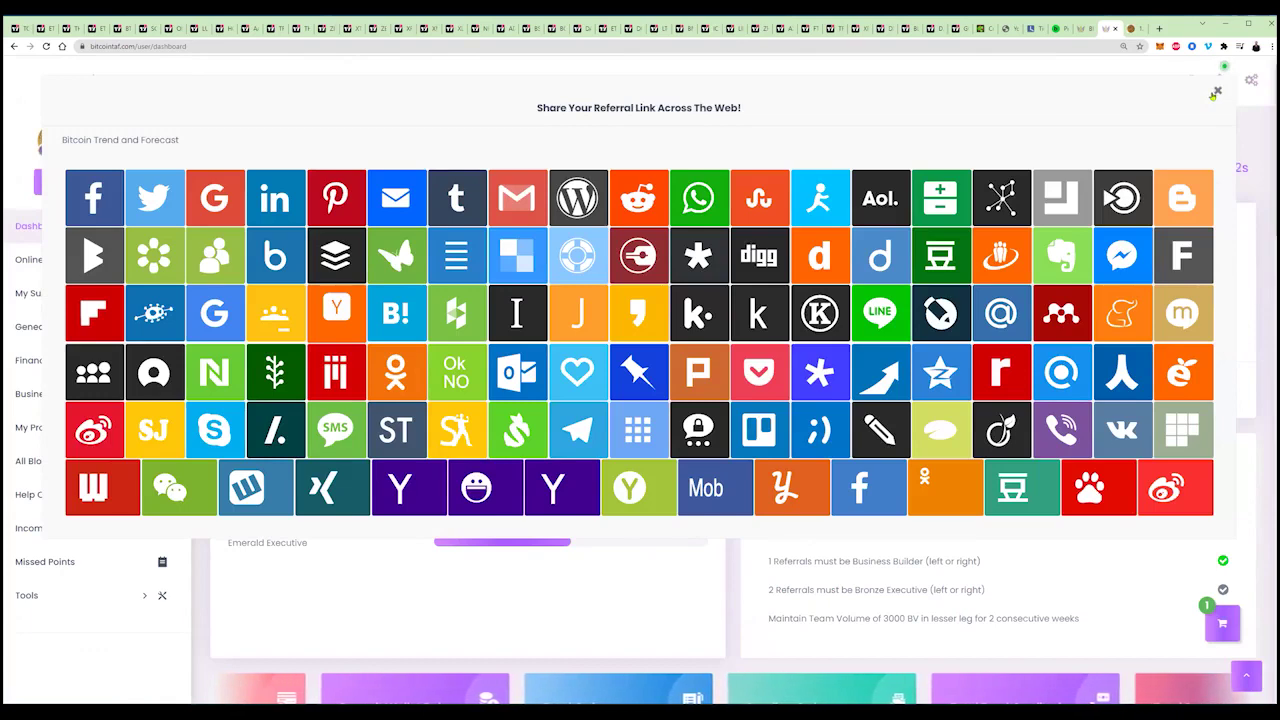
left_click(1215, 92)
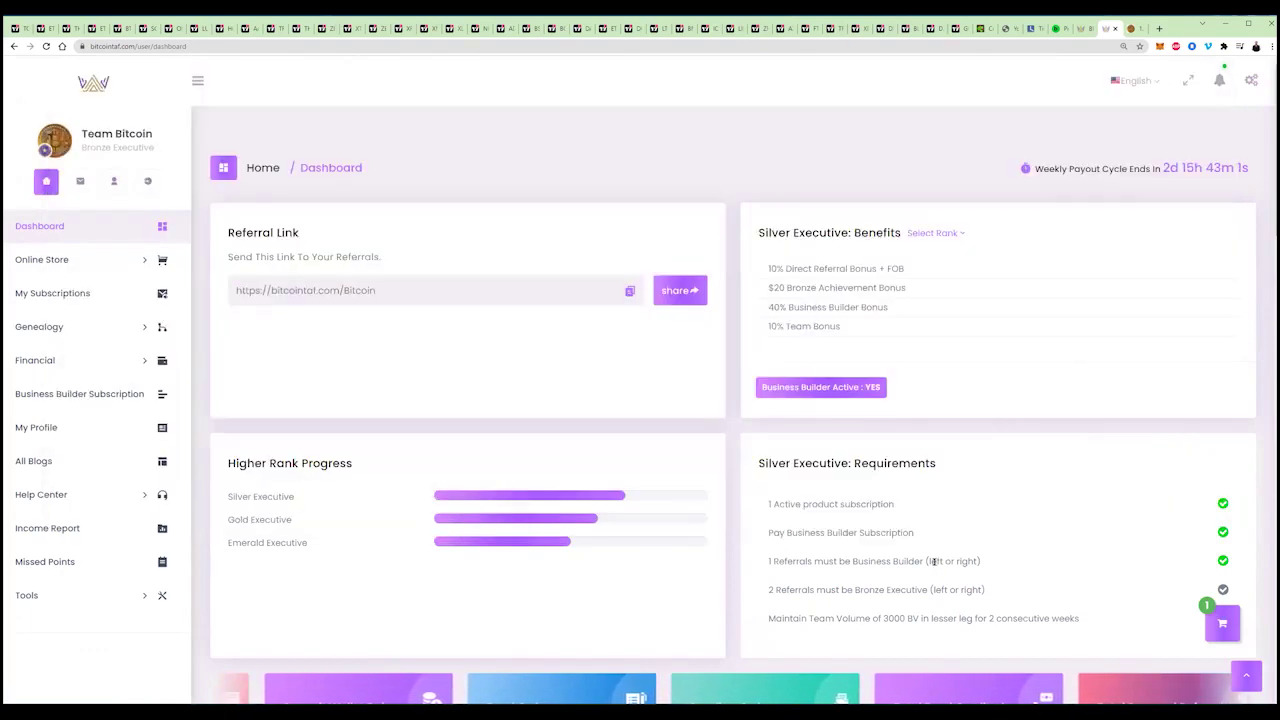
Review the rank progress, Silver Executive requirements, account summary cards and product listings on the BitcoinTAF dashboard.
scroll(731, 345, "down", 2)
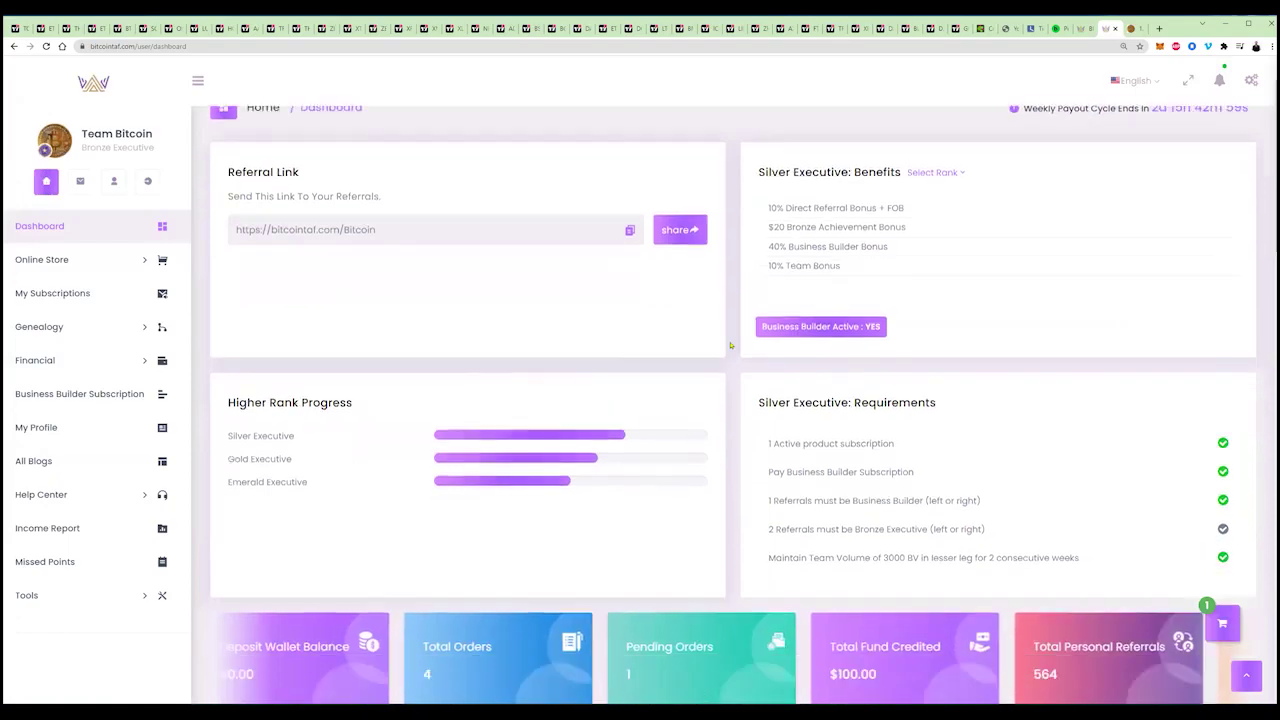
scroll(731, 345, "down", 1)
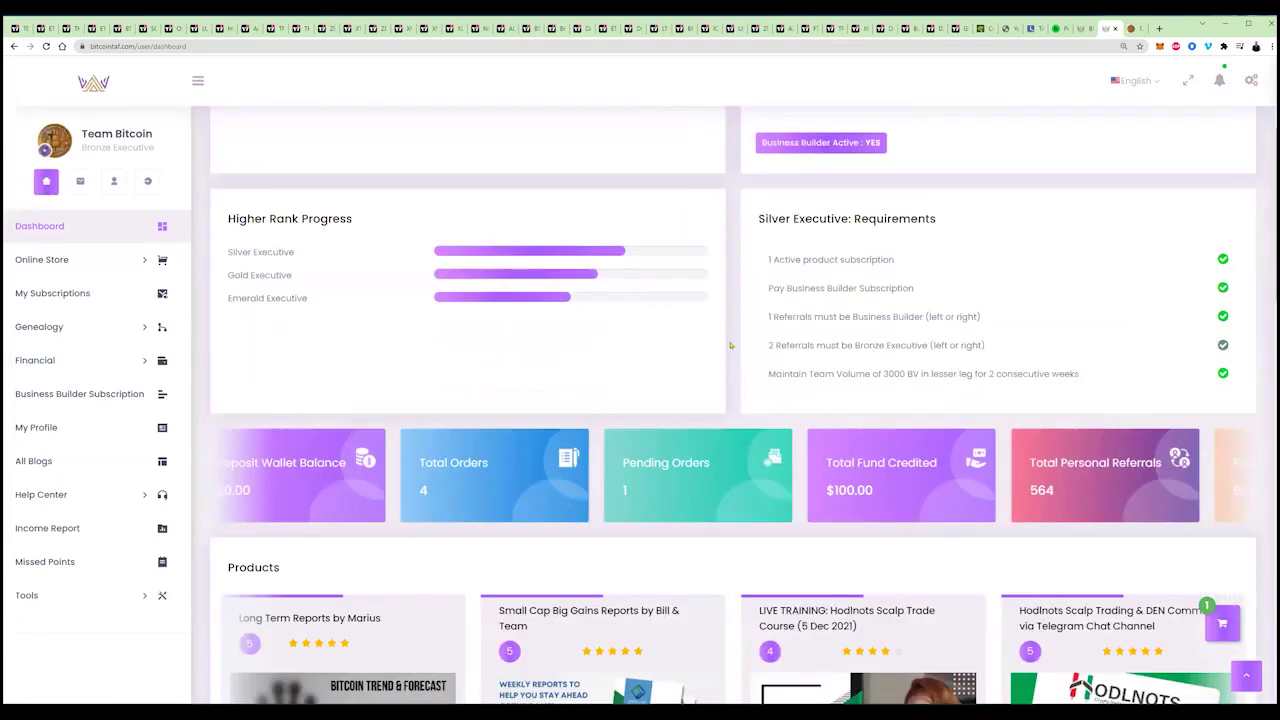
scroll(731, 345, "down", 1)
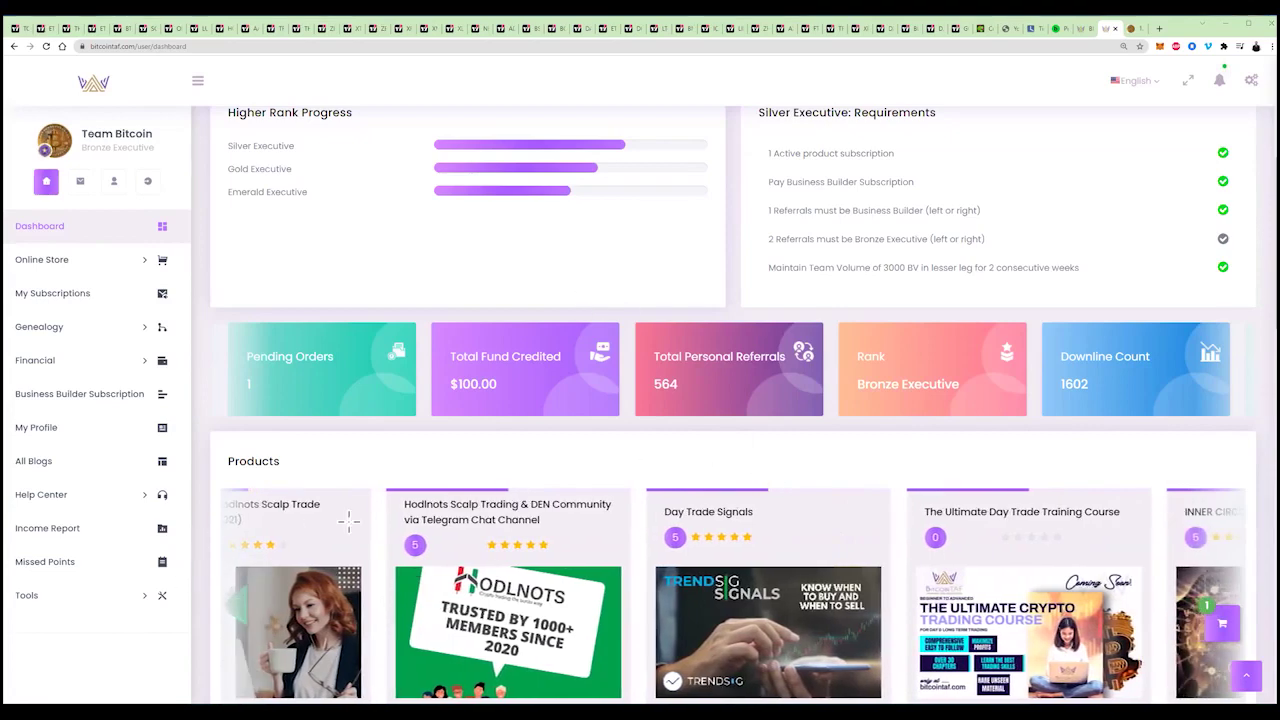
Snip the Bitcoin analysis PDF open in Acrobat and trace the Zoom out view's price path through the May 2021 peak to an upward arrow at Data TBA.
key("alt+Tab")
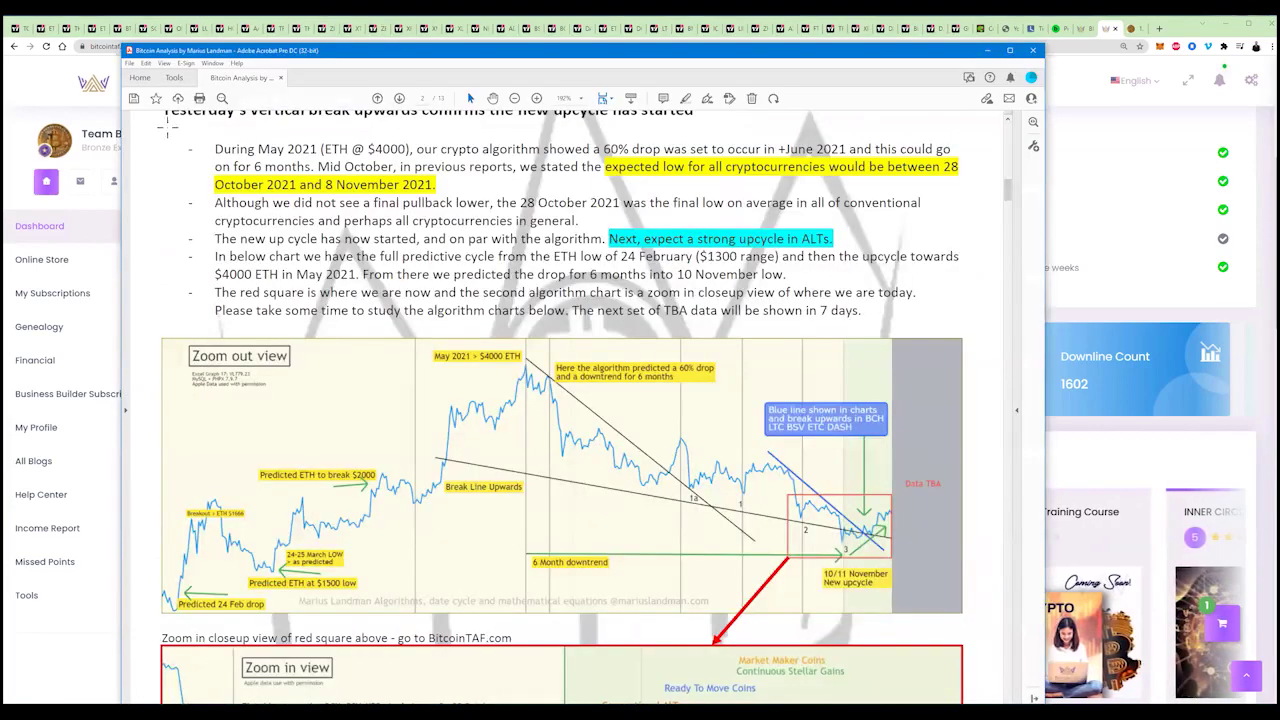
key("super+shift+s")
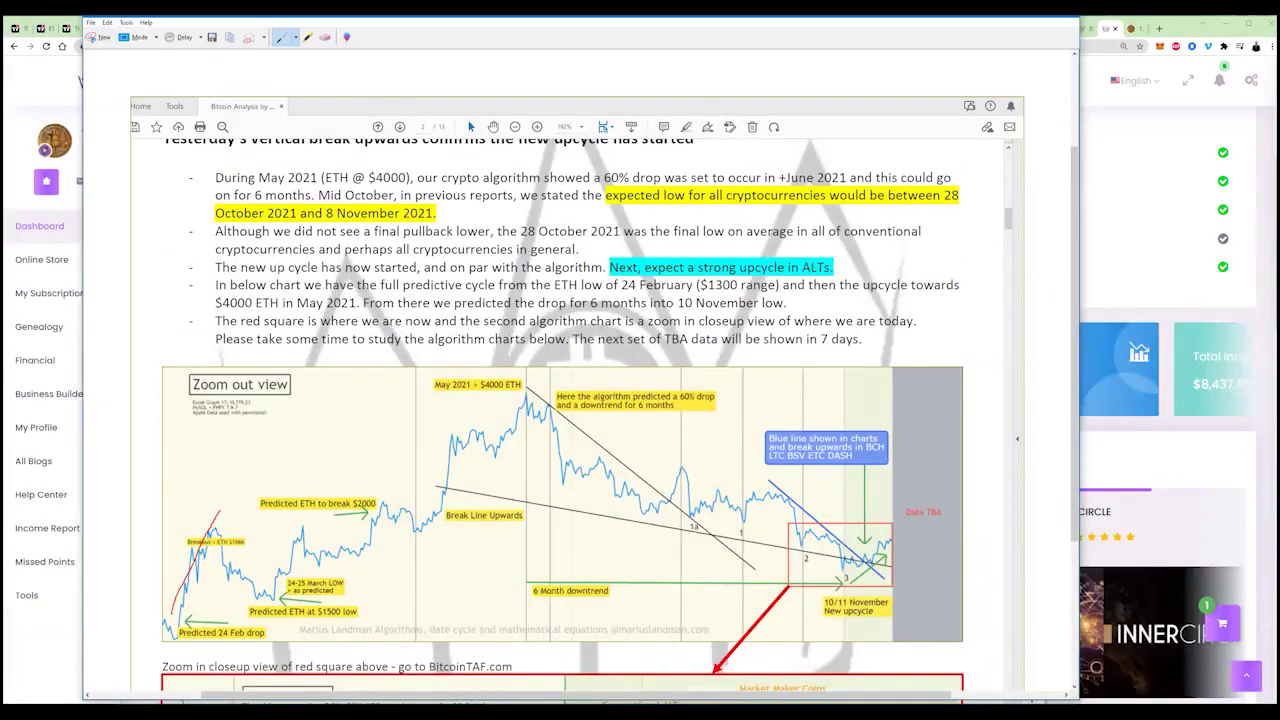
mouse_move(220, 512)
left_mouse_down()
mouse_move(385, 478)
mouse_move(520, 388)
left_mouse_up()
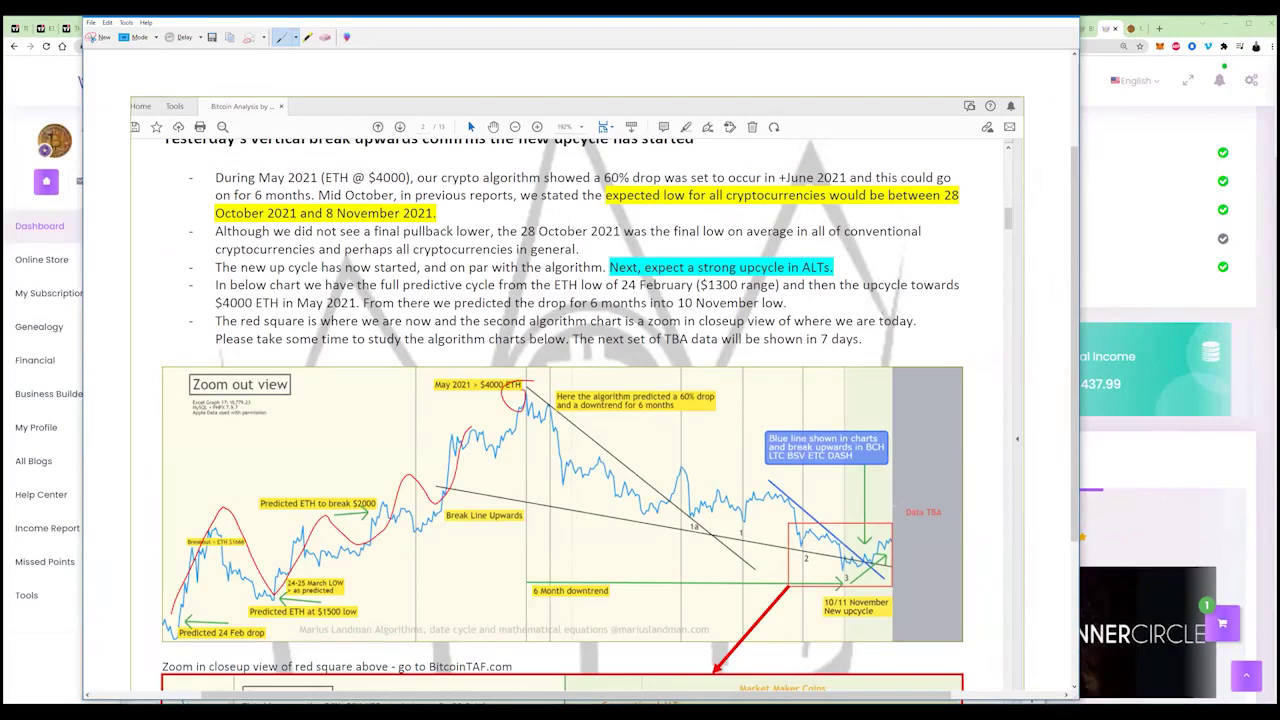
mouse_move(525, 385)
left_mouse_down()
mouse_move(620, 480)
mouse_move(820, 545)
mouse_move(905, 503)
left_mouse_up()
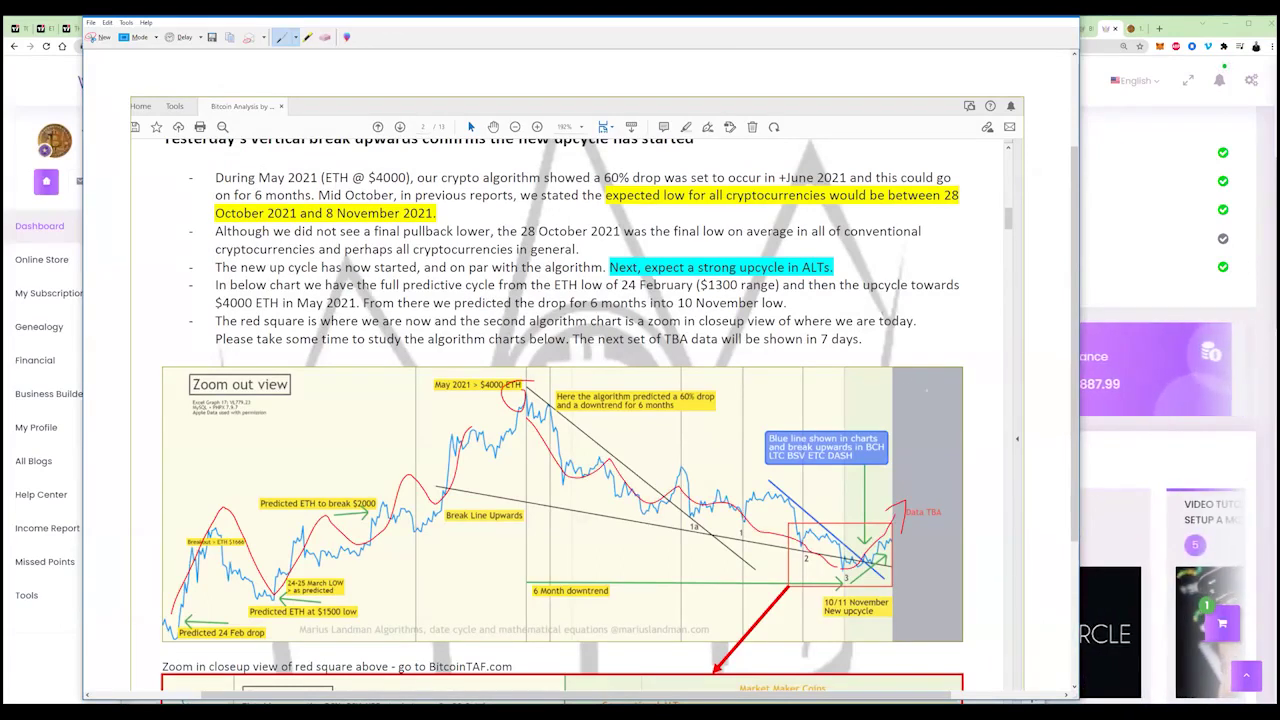
Draw a stack of question marks with wavy downward strokes from the grey Data TBA area up beside the report text.
mouse_move(920, 362)
left_mouse_down()
mouse_move(952, 364)
mouse_move(921, 430)
left_mouse_up()
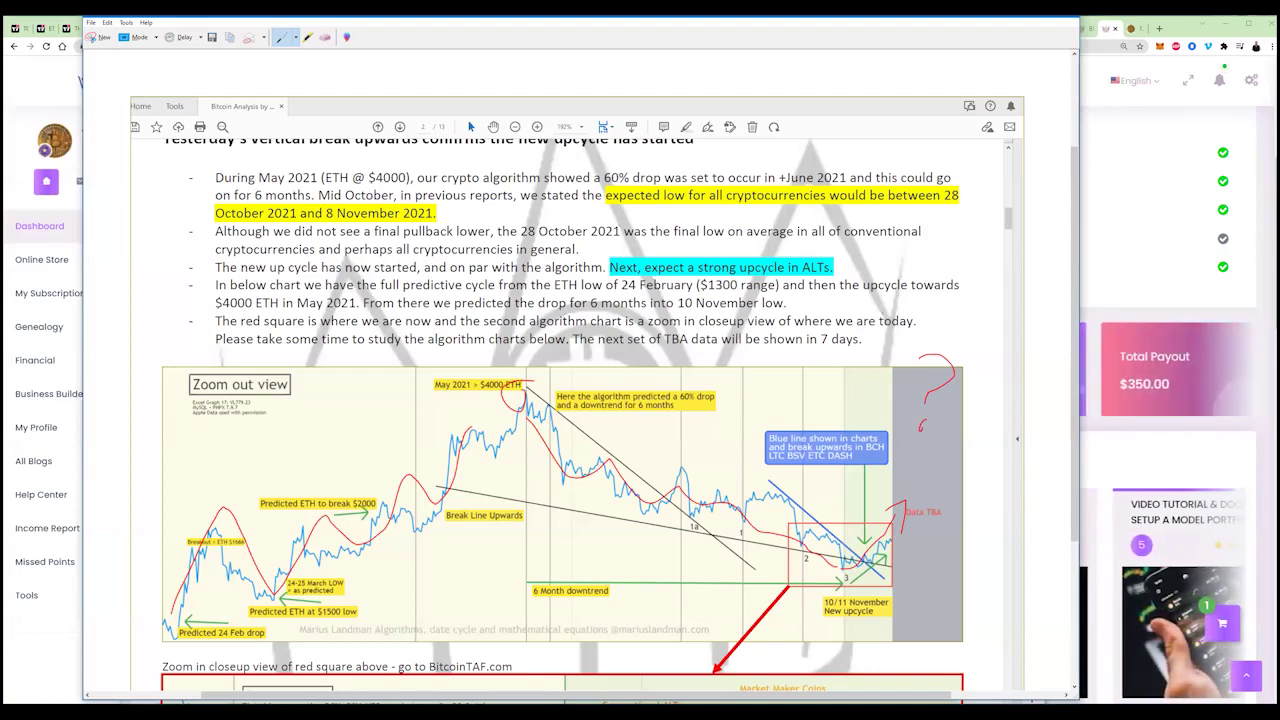
left_click_drag(926, 424, 968, 500)
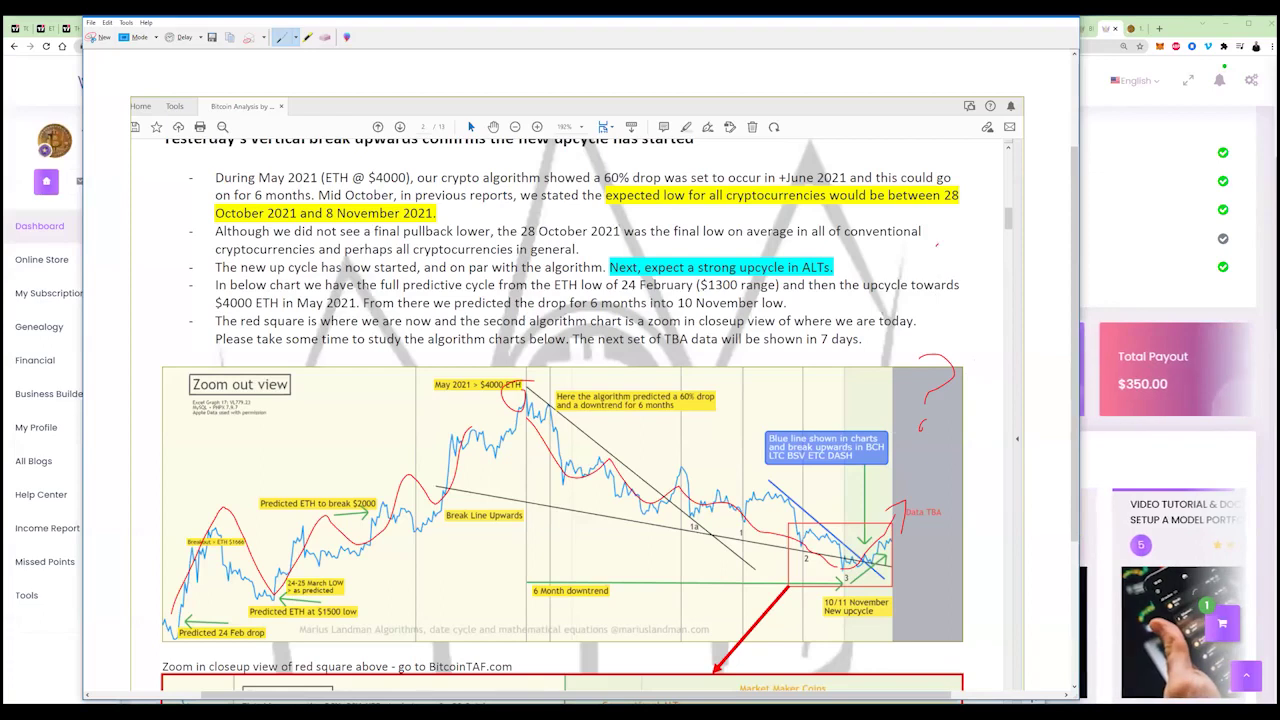
left_click_drag(938, 250, 993, 343)
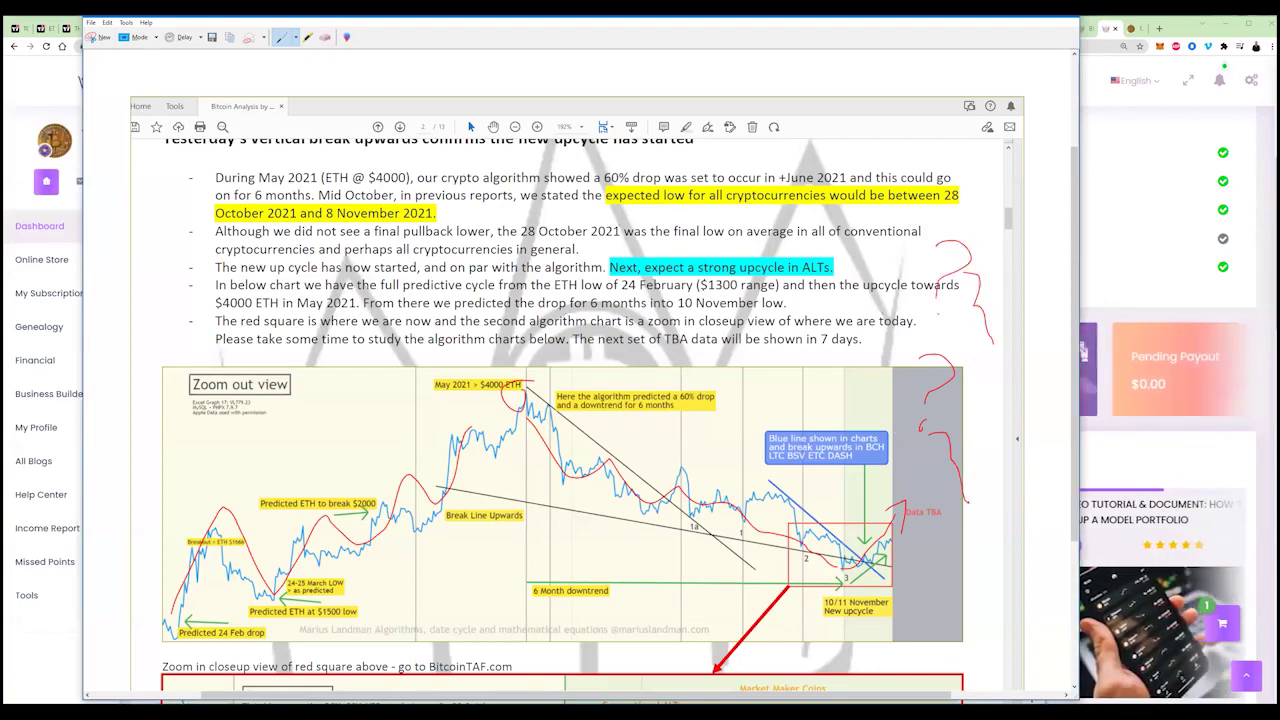
left_click_drag(1008, 235, 948, 190)
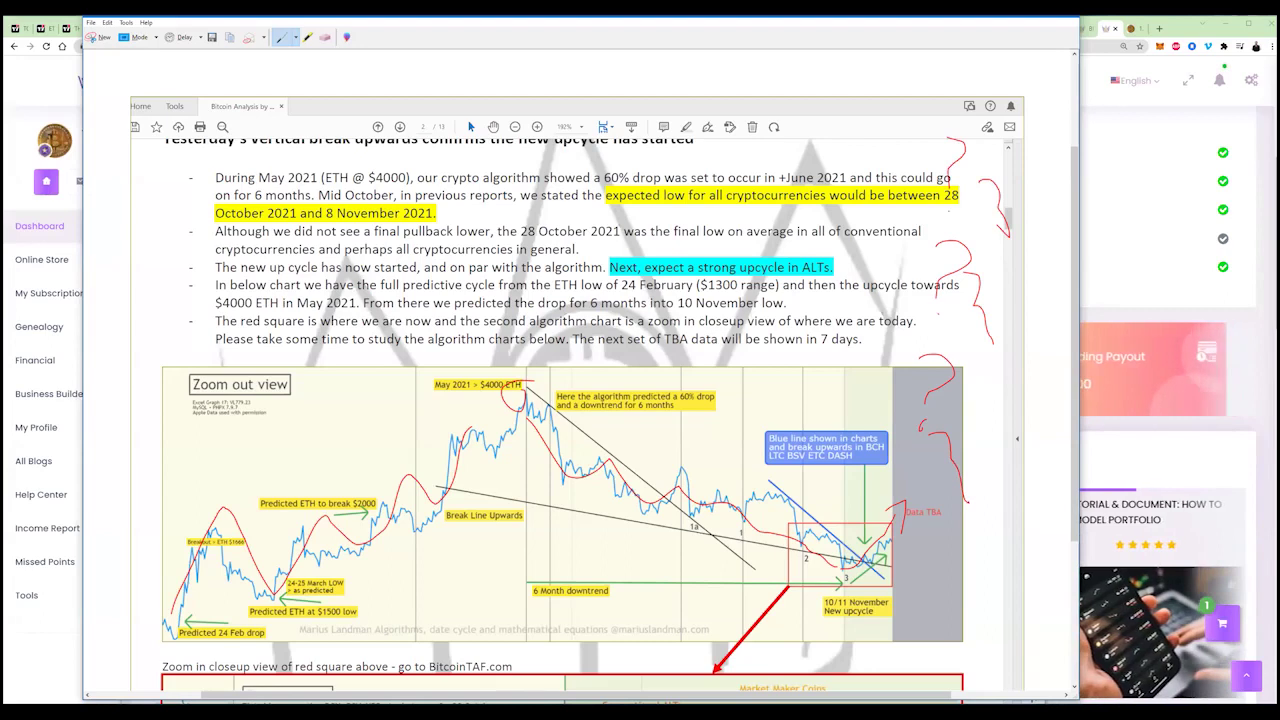